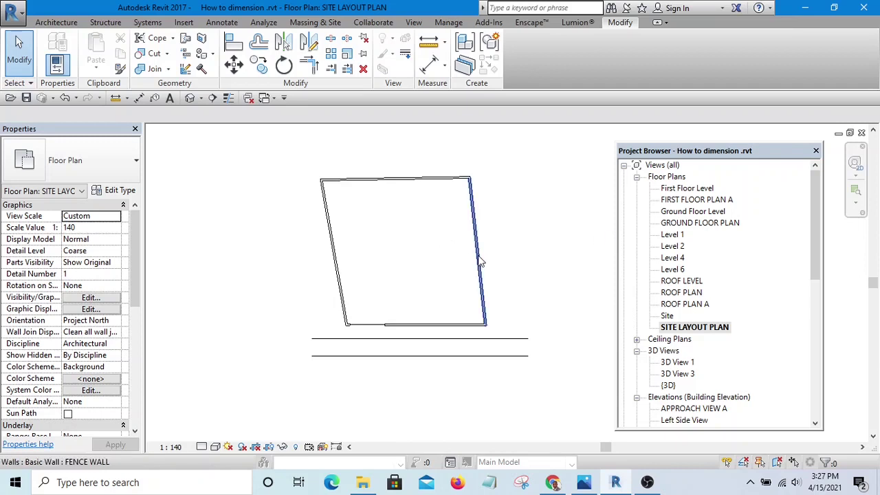
{"action": "middle_click_drag", "start_coordinate": [482, 255], "coordinate": [459, 305]}
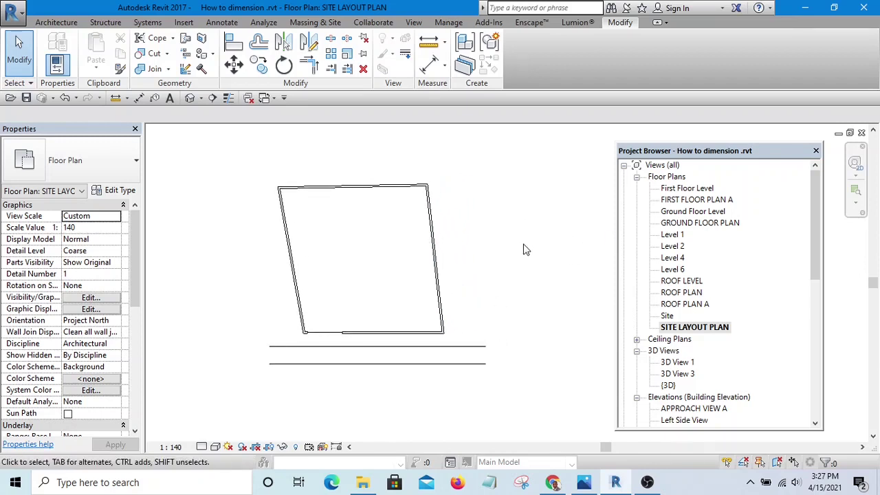
{"action": "middle_click_drag", "start_coordinate": [523, 249], "coordinate": [505, 275]}
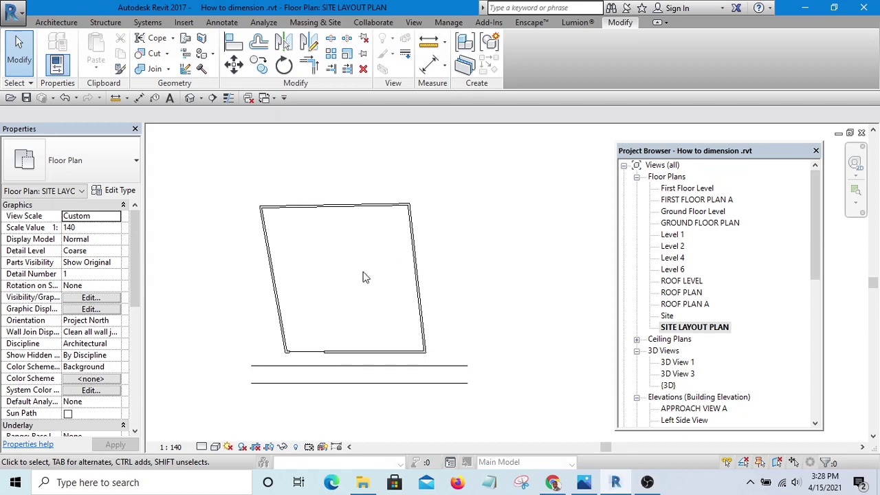
{"action": "scroll", "coordinate": [366, 277], "scroll_direction": "up", "scroll_amount": 4}
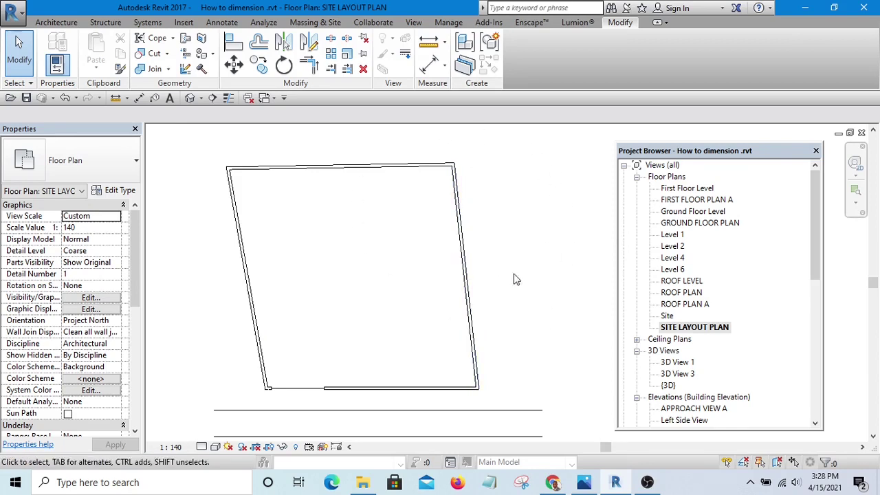
{"action": "mouse_move", "coordinate": [529, 290]}
{"action": "middle_mouse_down"}
{"action": "mouse_move", "coordinate": [528, 272]}
{"action": "mouse_move", "coordinate": [523, 287]}
{"action": "mouse_move", "coordinate": [515, 278]}
{"action": "mouse_move", "coordinate": [516, 264]}
{"action": "mouse_move", "coordinate": [524, 274]}
{"action": "mouse_move", "coordinate": [518, 283]}
{"action": "middle_mouse_up"}
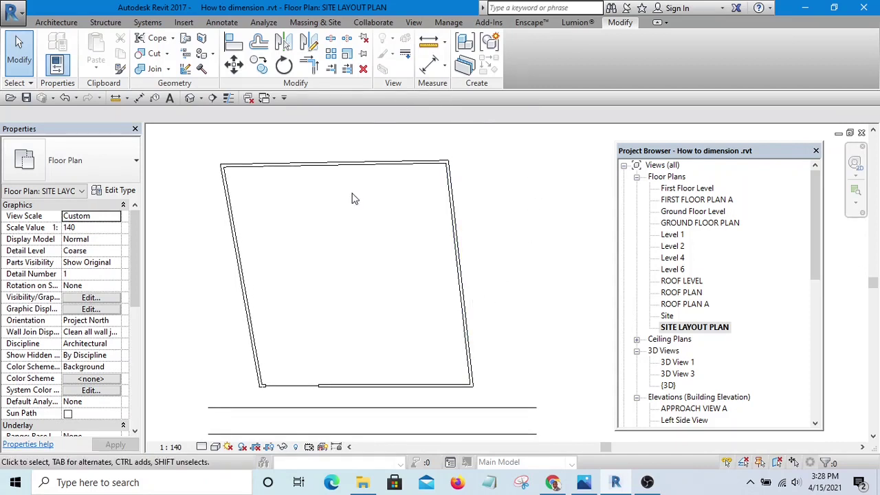
Step: Try to place an aligned dimension from the left fence wall's outer face across the plot to the right fence wall
{"action": "left_click", "coordinate": [434, 65]}
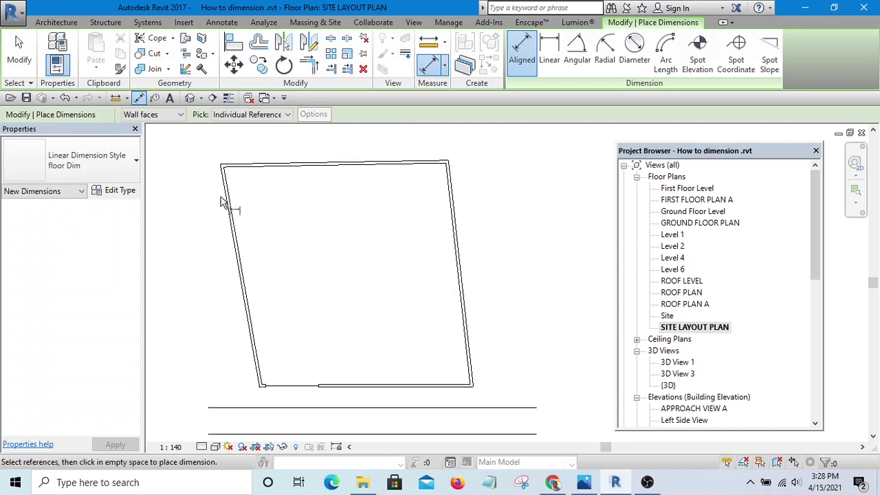
{"action": "scroll", "coordinate": [216, 167], "scroll_direction": "up", "scroll_amount": 2}
{"action": "scroll", "coordinate": [212, 174], "scroll_direction": "down", "scroll_amount": 1}
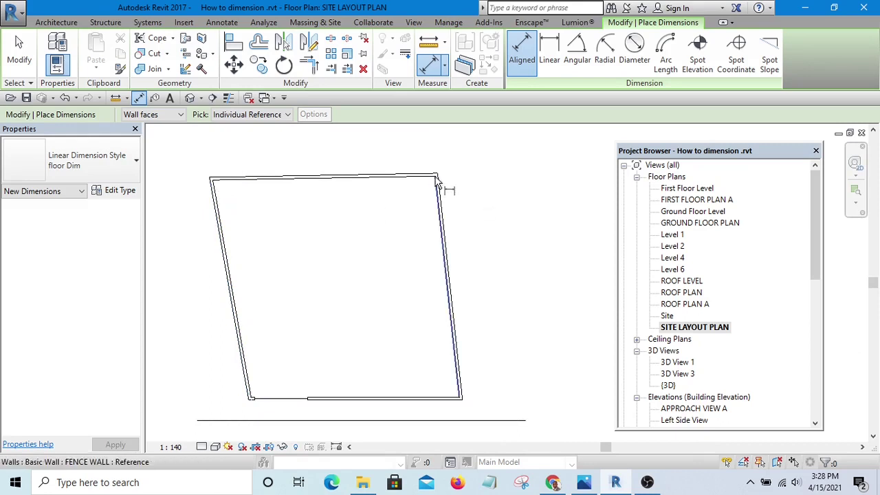
{"action": "scroll", "coordinate": [205, 174], "scroll_direction": "up", "scroll_amount": 1}
{"action": "scroll", "coordinate": [204, 176], "scroll_direction": "up", "scroll_amount": 3}
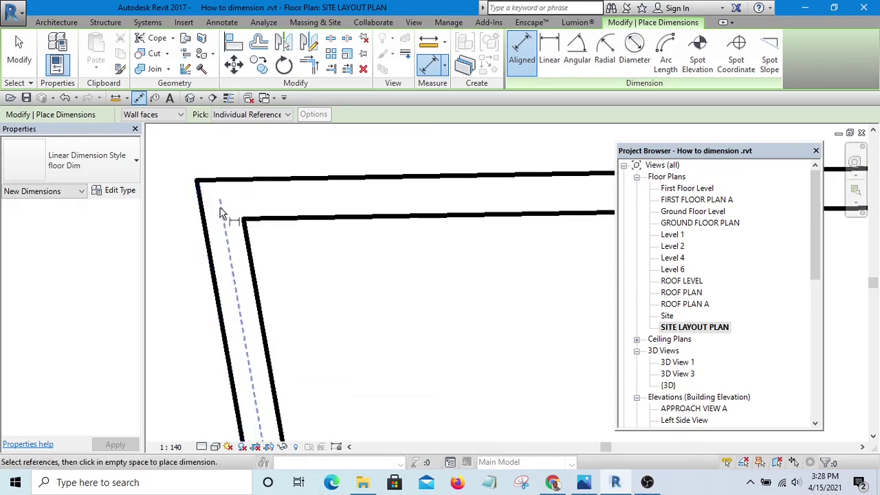
{"action": "left_click", "coordinate": [204, 188]}
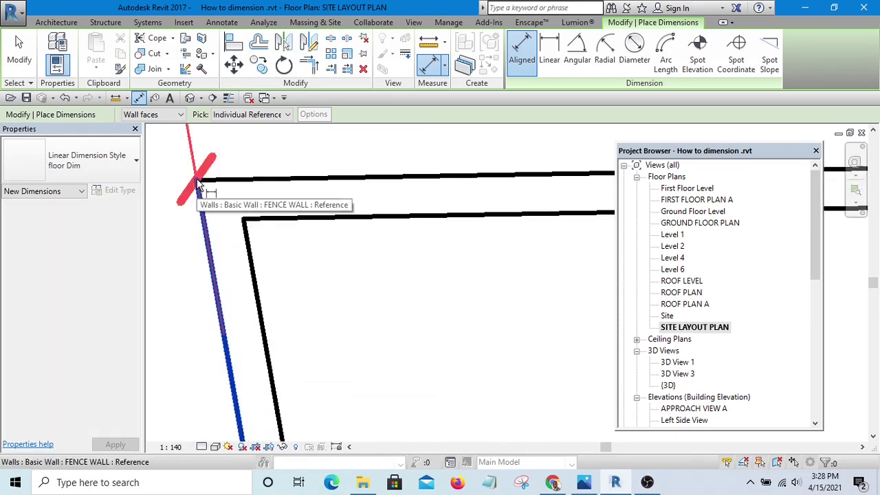
{"action": "scroll", "coordinate": [213, 193], "scroll_direction": "down", "scroll_amount": 3}
{"action": "scroll", "coordinate": [213, 194], "scroll_direction": "down", "scroll_amount": 4}
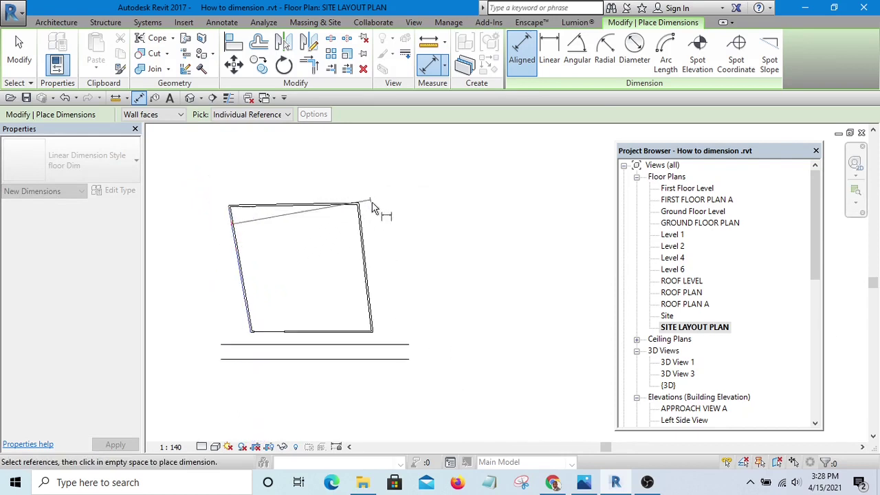
{"action": "scroll", "coordinate": [372, 216], "scroll_direction": "up", "scroll_amount": 4}
{"action": "scroll", "coordinate": [448, 236], "scroll_direction": "down", "scroll_amount": 3}
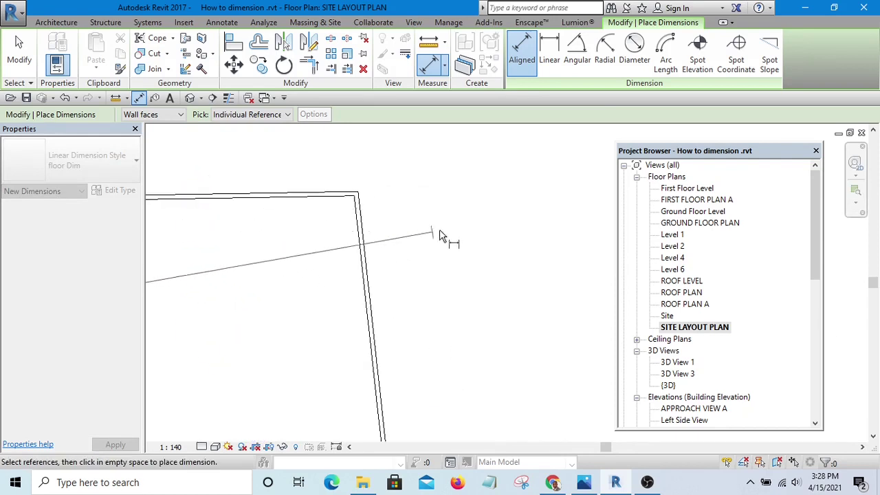
{"action": "key", "text": "Escape"}
Step: Try to place an aligned dimension from the upper fence wall to the lower fence wall for the plot's right side
{"action": "scroll", "coordinate": [418, 218], "scroll_direction": "up", "scroll_amount": 5}
{"action": "scroll", "coordinate": [227, 262], "scroll_direction": "down", "scroll_amount": 4}
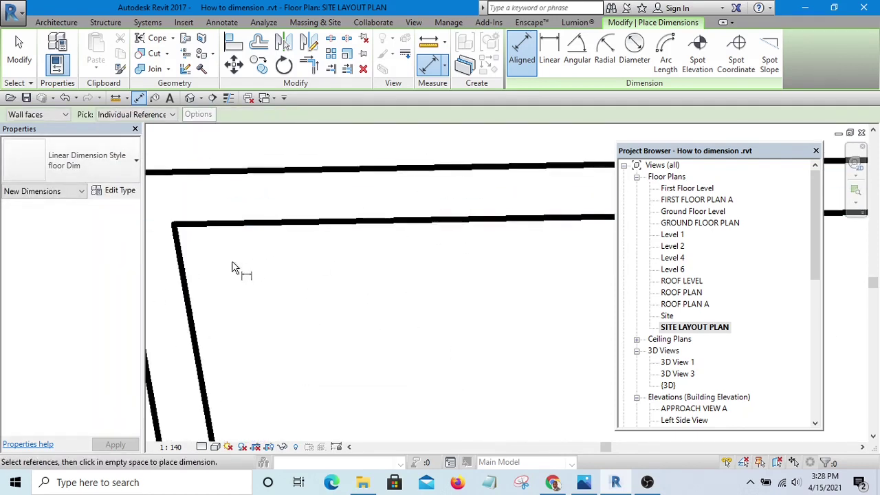
{"action": "middle_click_drag", "start_coordinate": [410, 241], "coordinate": [201, 203]}
{"action": "scroll", "coordinate": [200, 202], "scroll_direction": "down", "scroll_amount": 4}
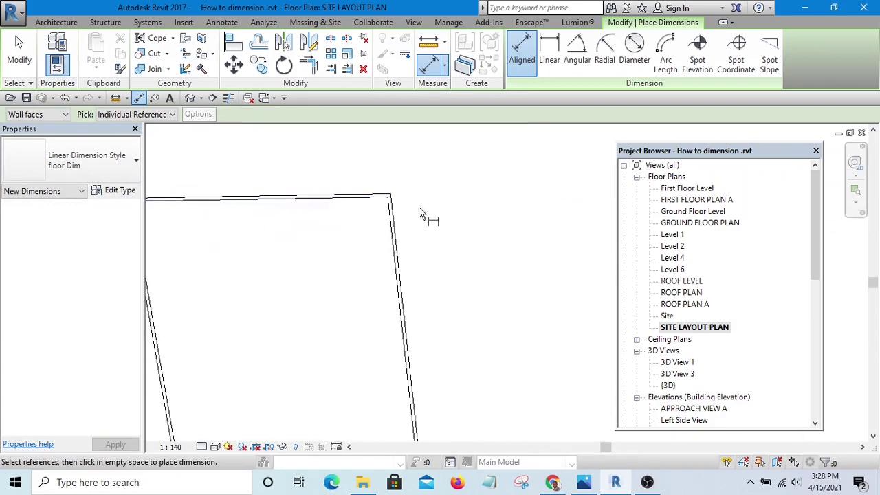
{"action": "scroll", "coordinate": [418, 207], "scroll_direction": "up", "scroll_amount": 1}
{"action": "middle_click_drag", "start_coordinate": [387, 190], "coordinate": [389, 176]}
{"action": "scroll", "coordinate": [390, 176], "scroll_direction": "down", "scroll_amount": 2}
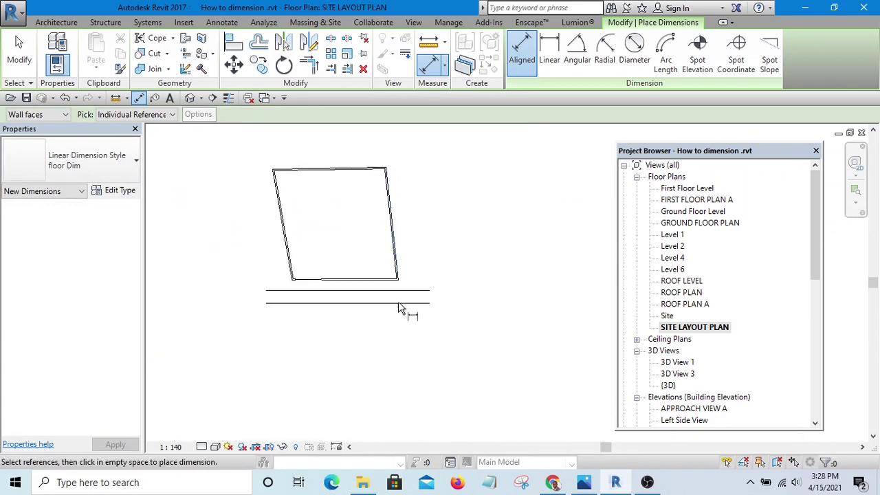
{"action": "scroll", "coordinate": [386, 166], "scroll_direction": "up", "scroll_amount": 5}
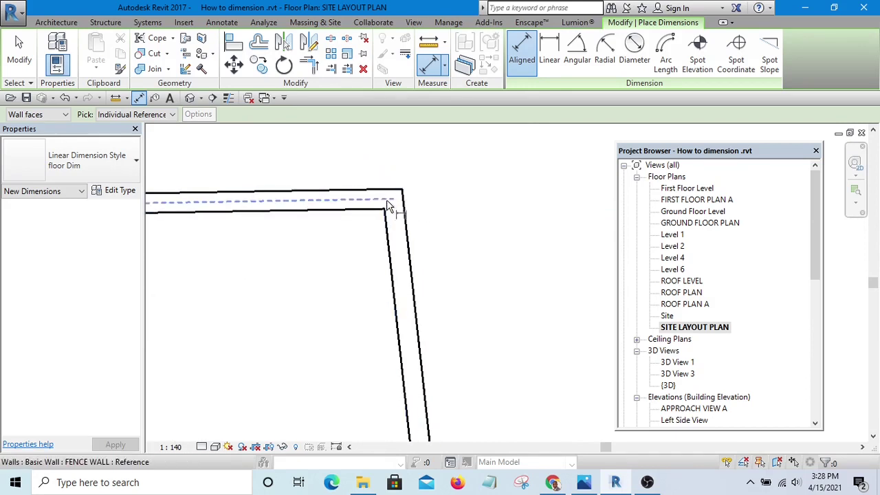
{"action": "left_click", "coordinate": [388, 199]}
{"action": "scroll", "coordinate": [403, 188], "scroll_direction": "down", "scroll_amount": 6}
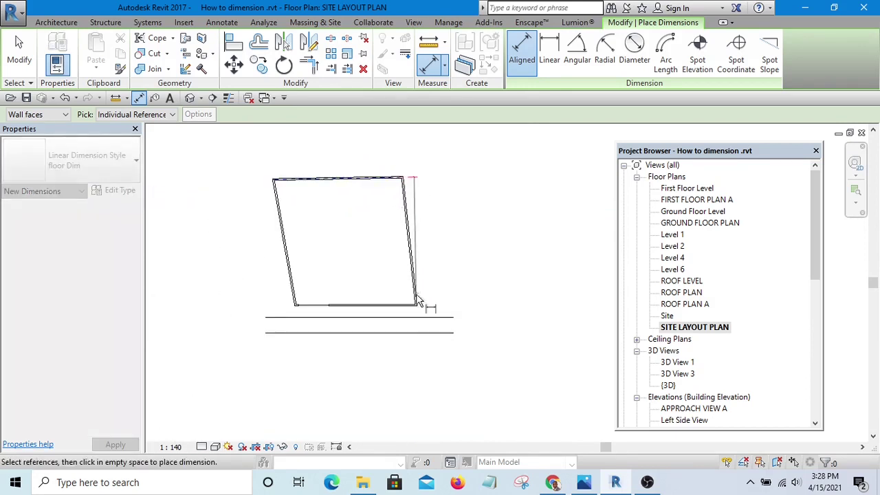
{"action": "scroll", "coordinate": [411, 305], "scroll_direction": "up", "scroll_amount": 2}
{"action": "scroll", "coordinate": [411, 313], "scroll_direction": "up", "scroll_amount": 5}
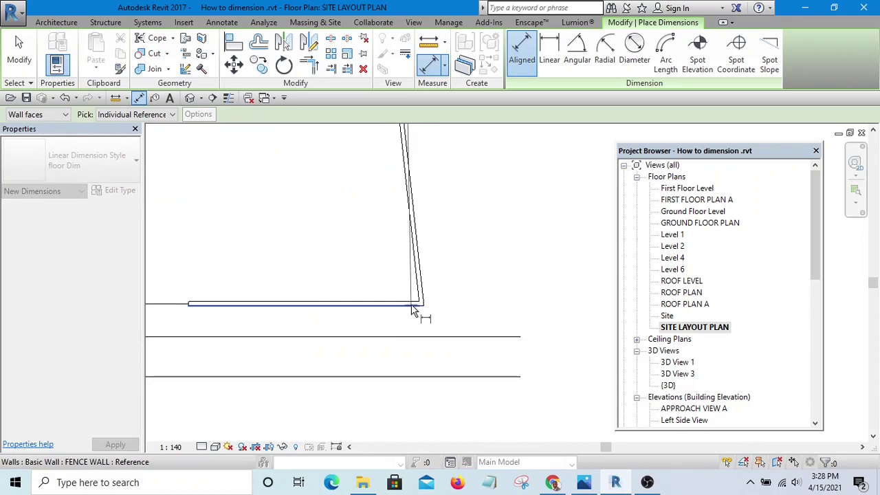
{"action": "left_click", "coordinate": [377, 309]}
{"action": "scroll", "coordinate": [378, 319], "scroll_direction": "down", "scroll_amount": 2}
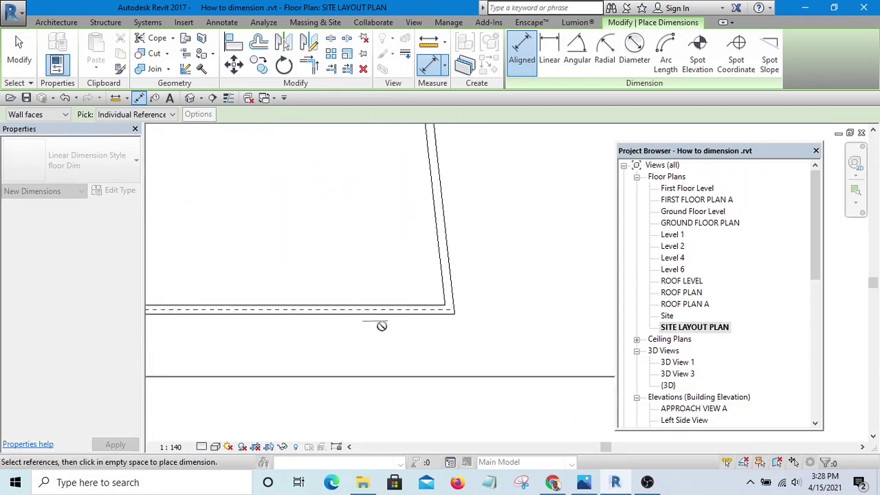
{"action": "left_click", "coordinate": [485, 220]}
{"action": "left_click", "coordinate": [549, 284]}
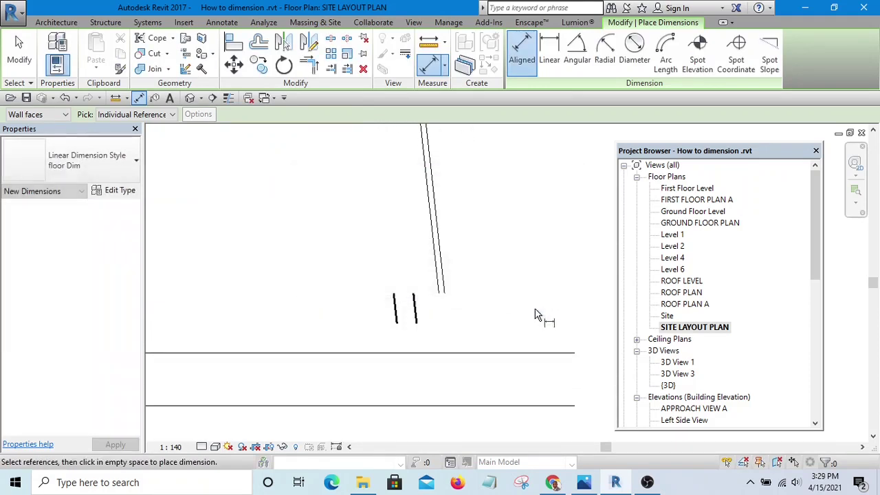
Step: Try to place a linear dimension along the right fence wall, from its upper corner to its lower corner
{"action": "scroll", "coordinate": [542, 275], "scroll_direction": "up", "scroll_amount": 2}
{"action": "left_click", "coordinate": [543, 46]}
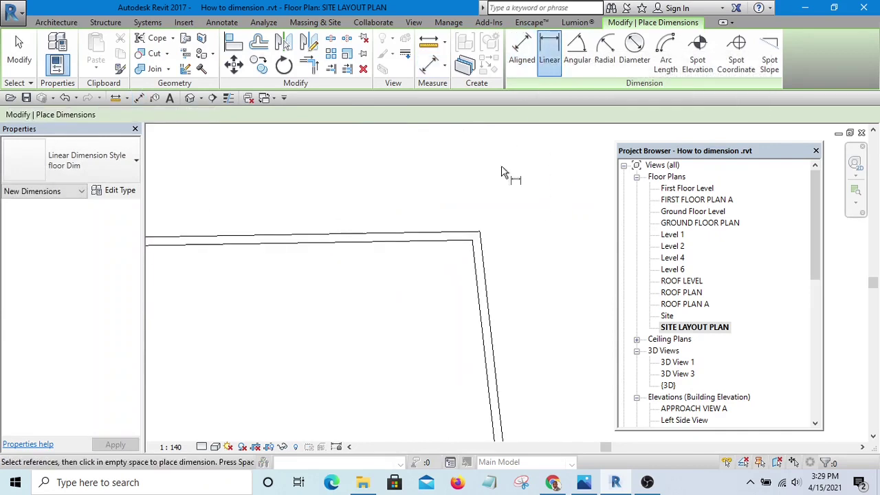
{"action": "middle_click_drag", "start_coordinate": [507, 172], "coordinate": [448, 145]}
{"action": "scroll", "coordinate": [441, 172], "scroll_direction": "up", "scroll_amount": 2}
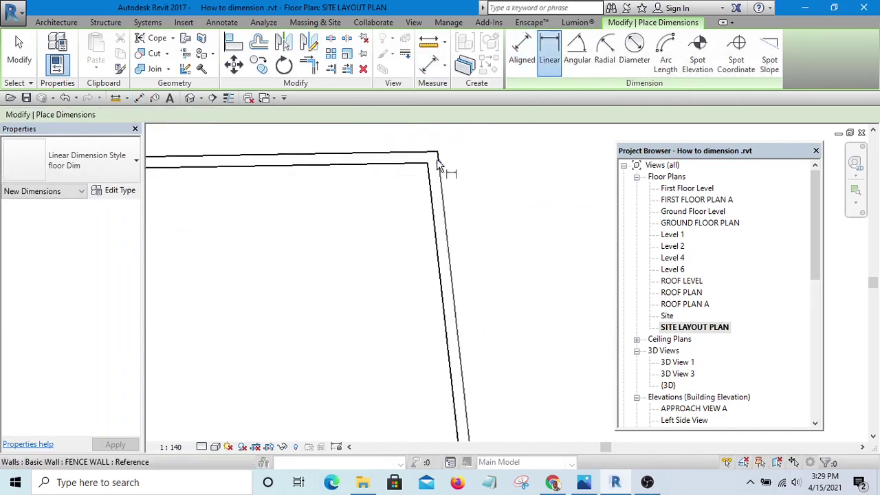
{"action": "left_click", "coordinate": [442, 151]}
{"action": "scroll", "coordinate": [462, 190], "scroll_direction": "down", "scroll_amount": 5}
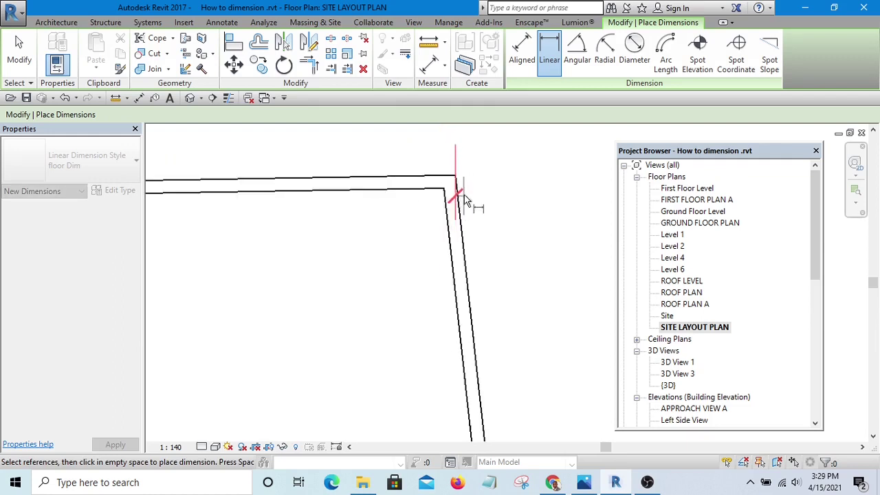
{"action": "scroll", "coordinate": [475, 344], "scroll_direction": "up", "scroll_amount": 4}
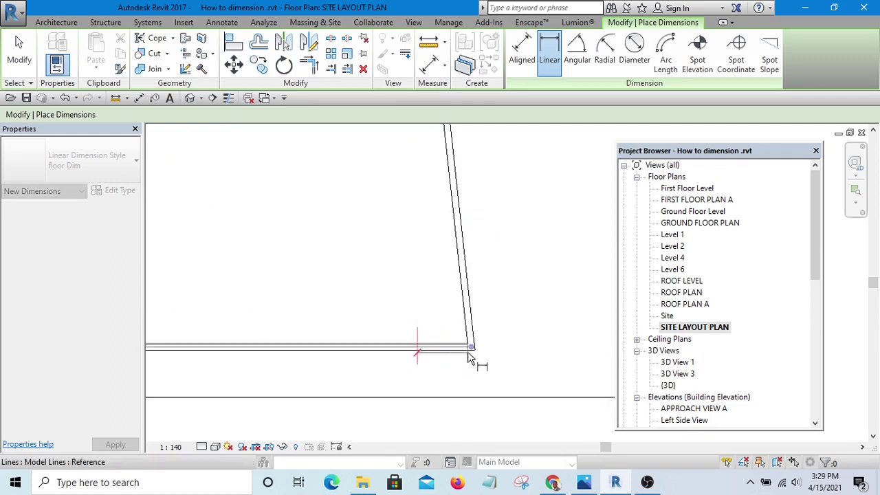
{"action": "scroll", "coordinate": [413, 303], "scroll_direction": "down", "scroll_amount": 3}
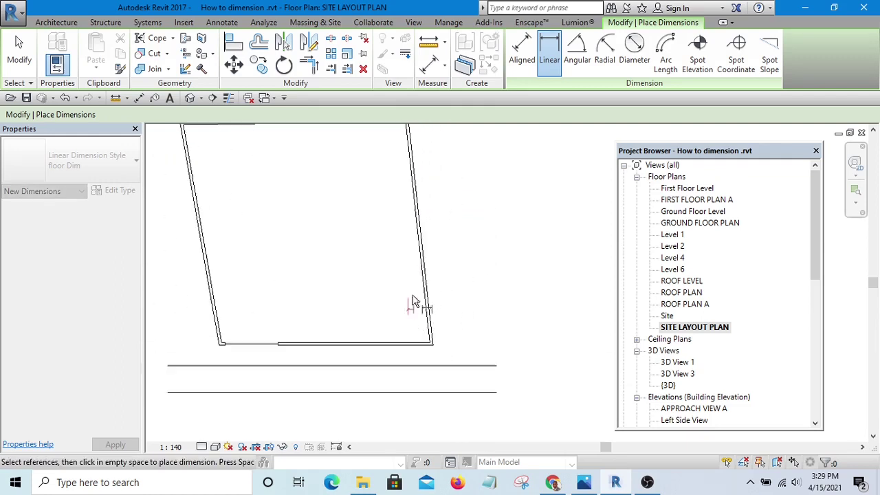
{"action": "right_click", "coordinate": [504, 199]}
{"action": "left_click", "coordinate": [545, 207]}
{"action": "scroll", "coordinate": [516, 239], "scroll_direction": "up", "scroll_amount": 5}
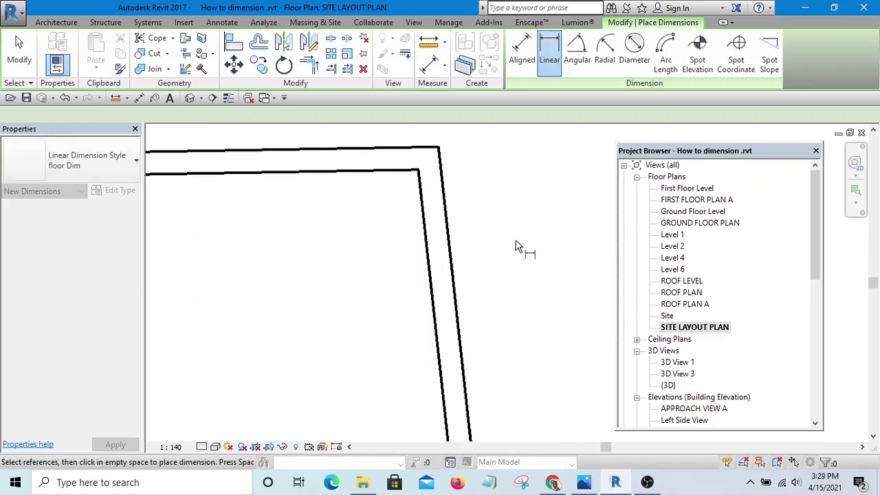
{"action": "scroll", "coordinate": [513, 226], "scroll_direction": "down", "scroll_amount": 3}
{"action": "scroll", "coordinate": [509, 216], "scroll_direction": "down", "scroll_amount": 5}
{"action": "middle_click_drag", "start_coordinate": [554, 204], "coordinate": [526, 190]}
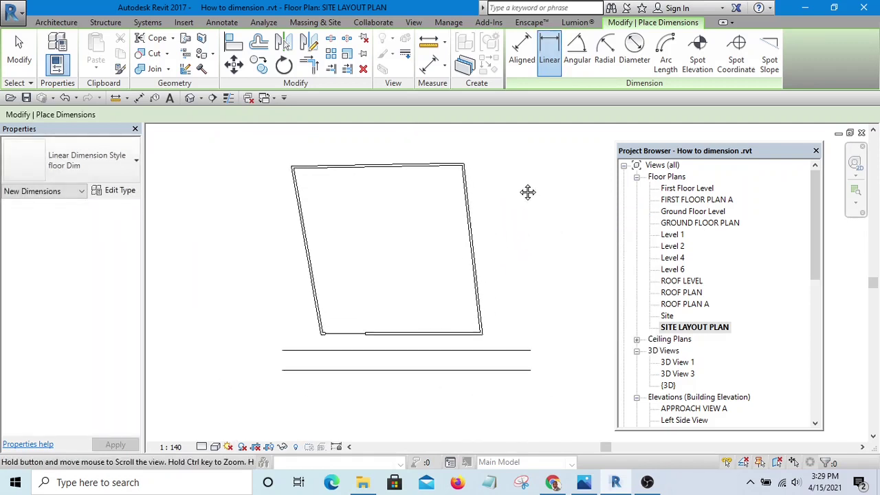
{"action": "right_click", "coordinate": [515, 157]}
{"action": "left_click", "coordinate": [544, 157]}
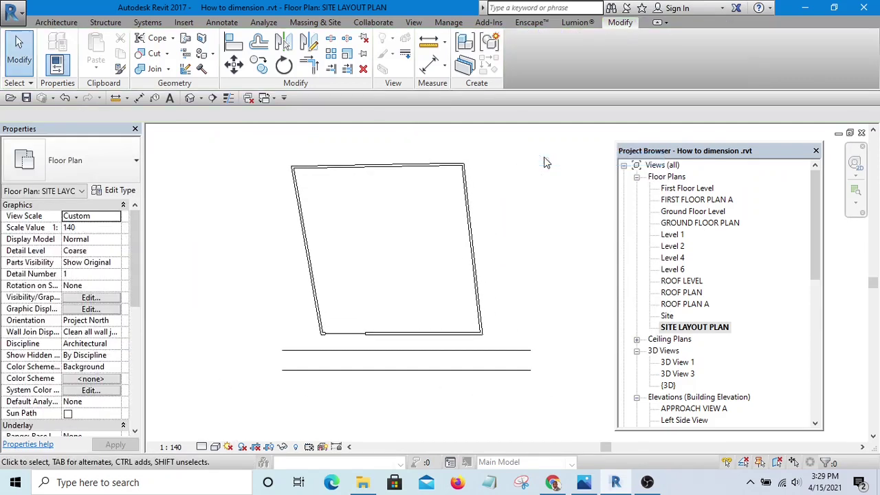
Step: Create a detail line offset 1000 outward from the right fence wall's centreline, using Pick Lines
{"action": "middle_click_drag", "start_coordinate": [544, 157], "coordinate": [528, 208]}
{"action": "middle_click_drag", "start_coordinate": [507, 238], "coordinate": [516, 220]}
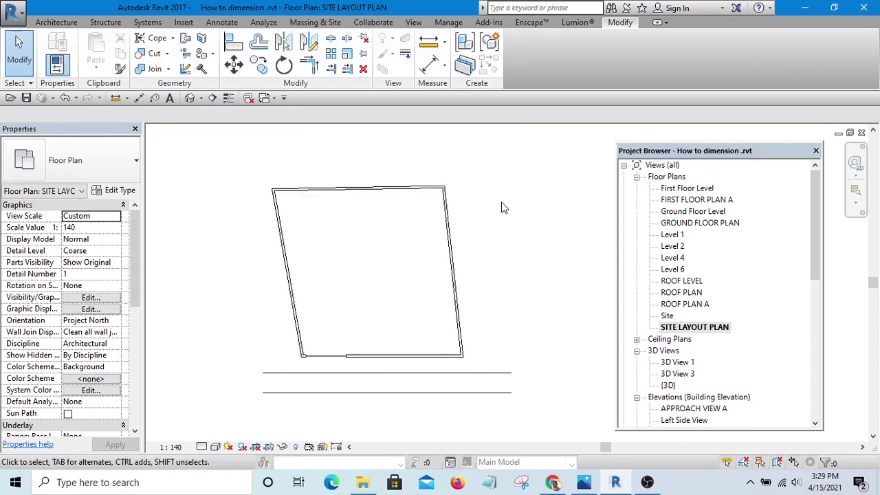
{"action": "left_click", "coordinate": [223, 22]}
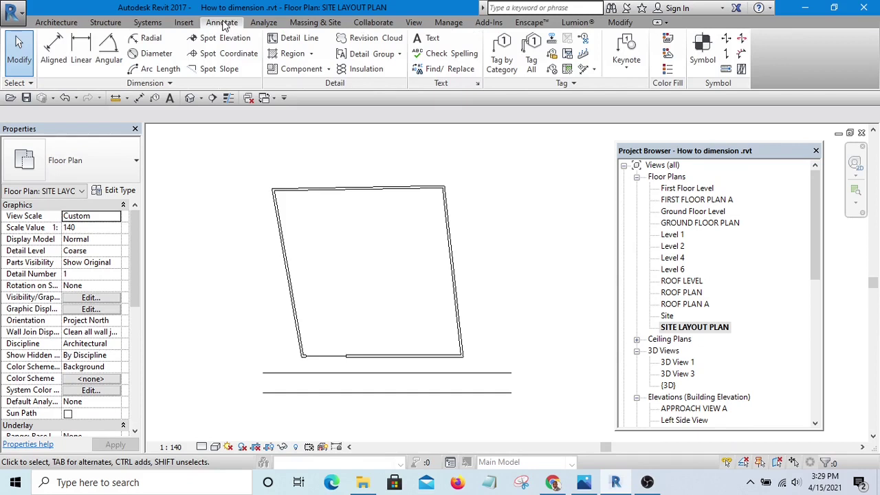
{"action": "left_click", "coordinate": [300, 39]}
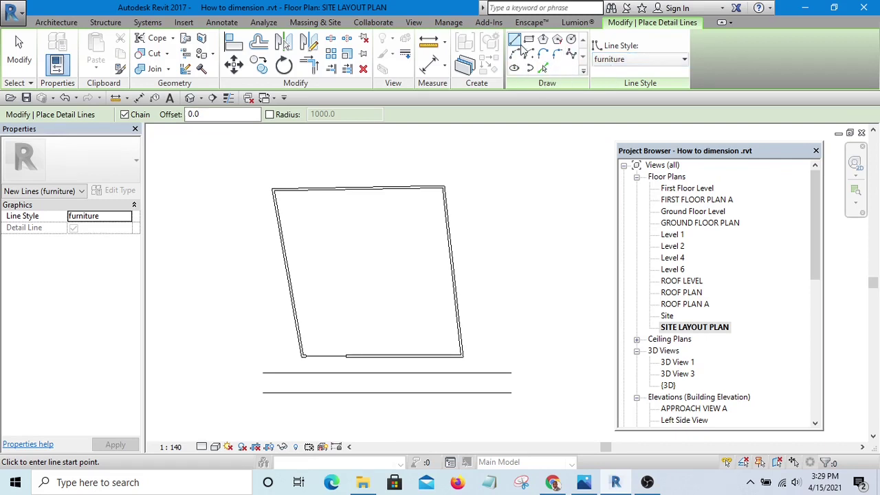
{"action": "left_click", "coordinate": [543, 68]}
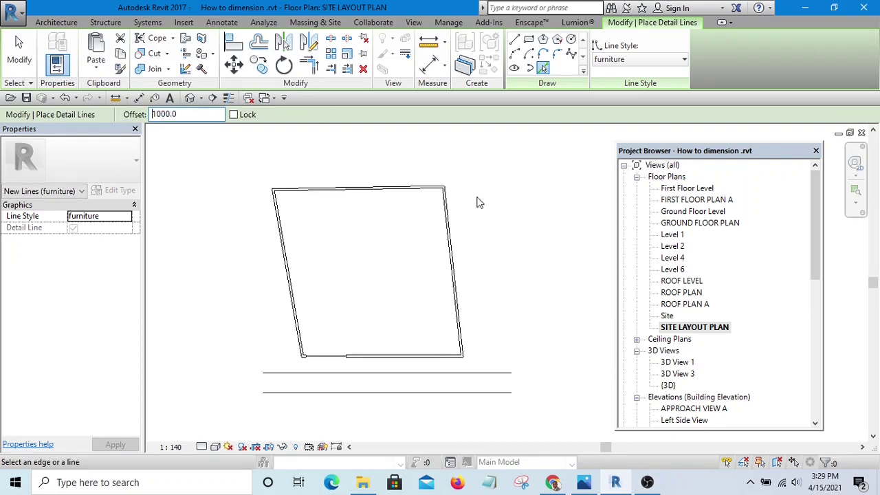
{"action": "scroll", "coordinate": [440, 254], "scroll_direction": "up", "scroll_amount": 8}
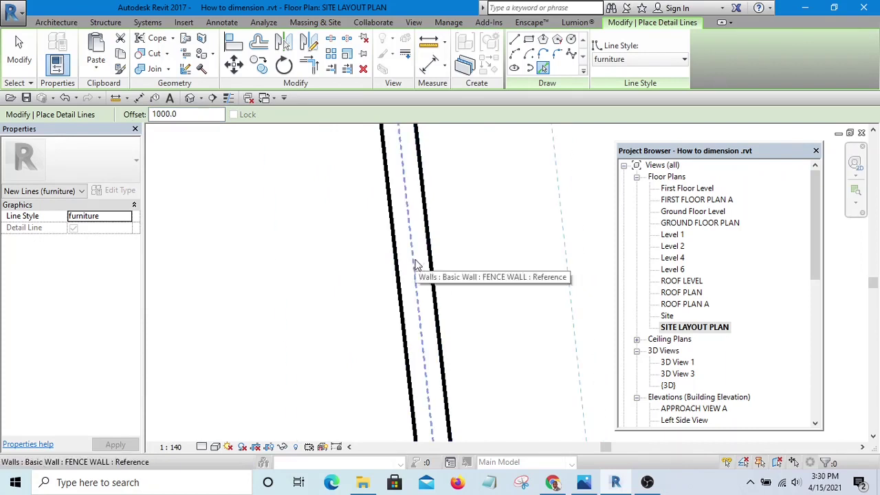
{"action": "left_click", "coordinate": [419, 263]}
{"action": "scroll", "coordinate": [441, 303], "scroll_direction": "down", "scroll_amount": 3}
{"action": "scroll", "coordinate": [451, 301], "scroll_direction": "down", "scroll_amount": 5}
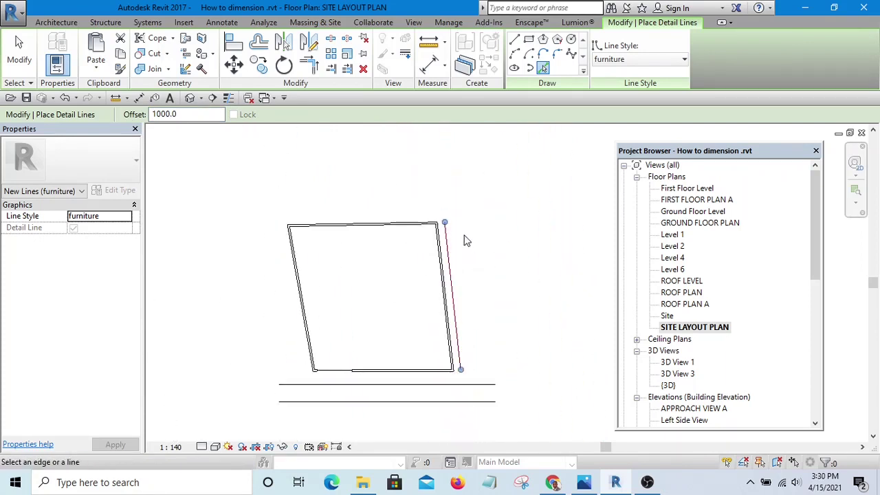
Step: Create a detail line offset 1000 outward from the upper fence wall's centreline
{"action": "scroll", "coordinate": [467, 237], "scroll_direction": "up", "scroll_amount": 6}
{"action": "scroll", "coordinate": [388, 262], "scroll_direction": "up", "scroll_amount": 4}
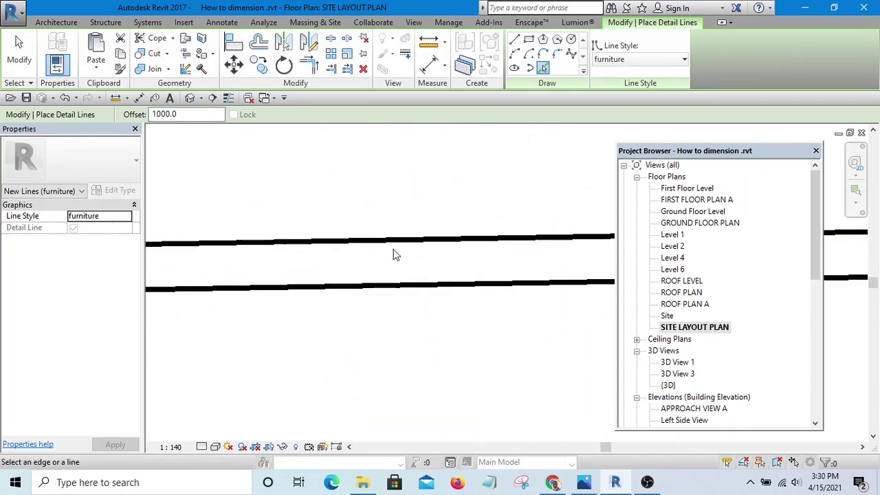
{"action": "scroll", "coordinate": [409, 248], "scroll_direction": "down", "scroll_amount": 6}
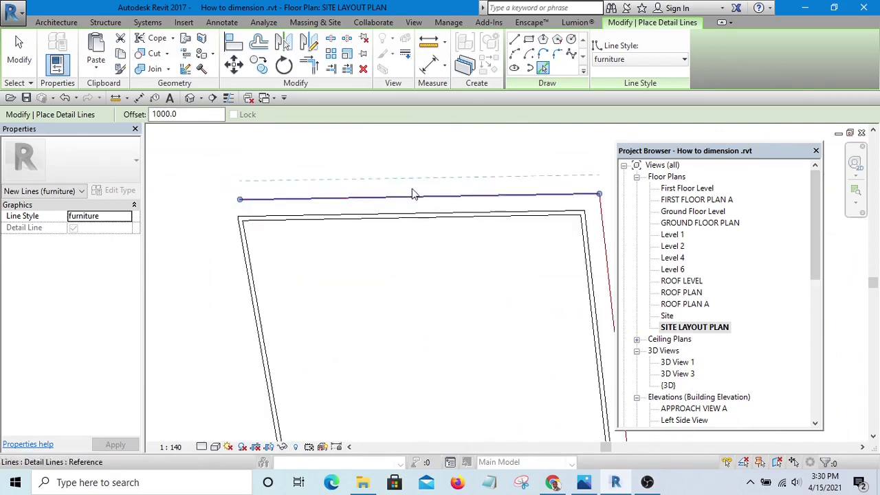
Step: Create a detail line offset 1000 outward from the left fence wall's centreline
{"action": "scroll", "coordinate": [347, 262], "scroll_direction": "up", "scroll_amount": 5}
{"action": "scroll", "coordinate": [300, 208], "scroll_direction": "down", "scroll_amount": 5}
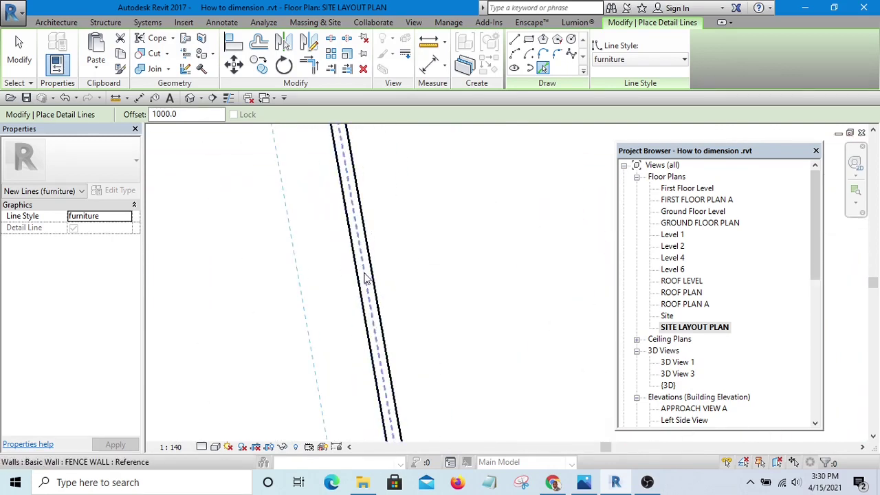
{"action": "scroll", "coordinate": [299, 208], "scroll_direction": "down", "scroll_amount": 2}
Step: Create a detail line offset 1000 outward from the lower fence wall's centreline and finish placing detail lines
{"action": "scroll", "coordinate": [367, 275], "scroll_direction": "up", "scroll_amount": 6}
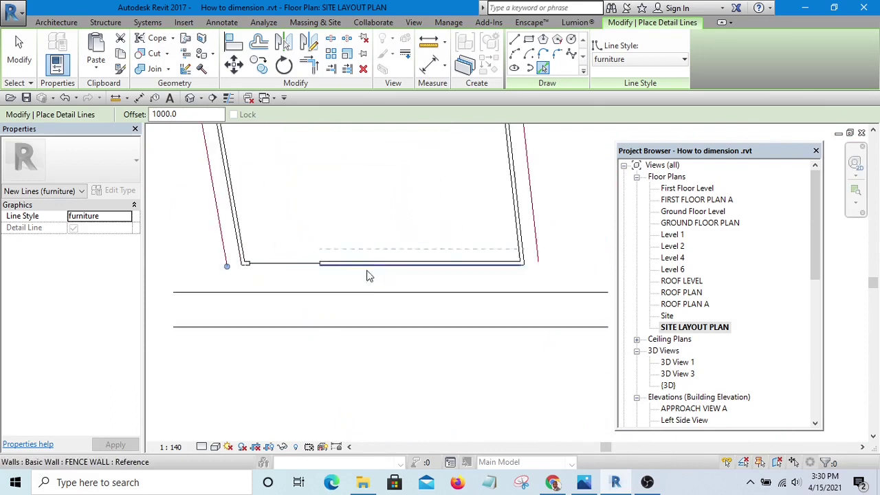
{"action": "scroll", "coordinate": [369, 248], "scroll_direction": "down", "scroll_amount": 5}
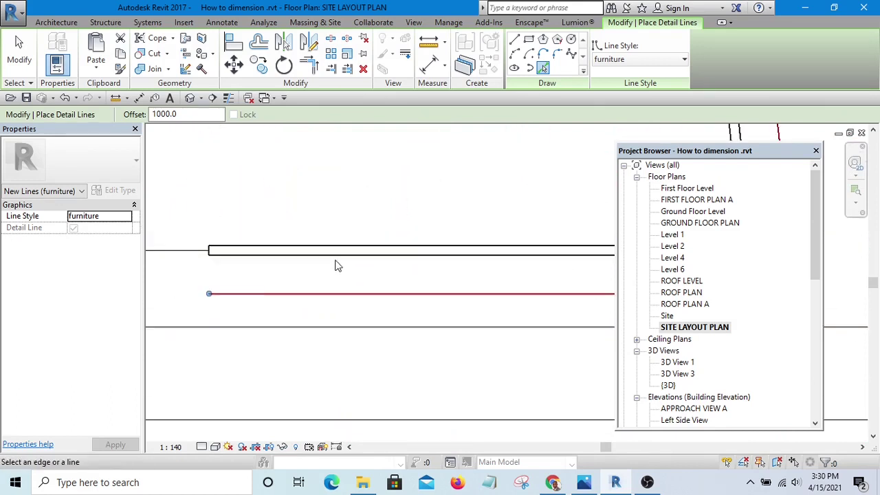
{"action": "mouse_move", "coordinate": [467, 219]}
{"action": "middle_mouse_down"}
{"action": "mouse_move", "coordinate": [470, 194]}
{"action": "mouse_move", "coordinate": [453, 211]}
{"action": "middle_mouse_up"}
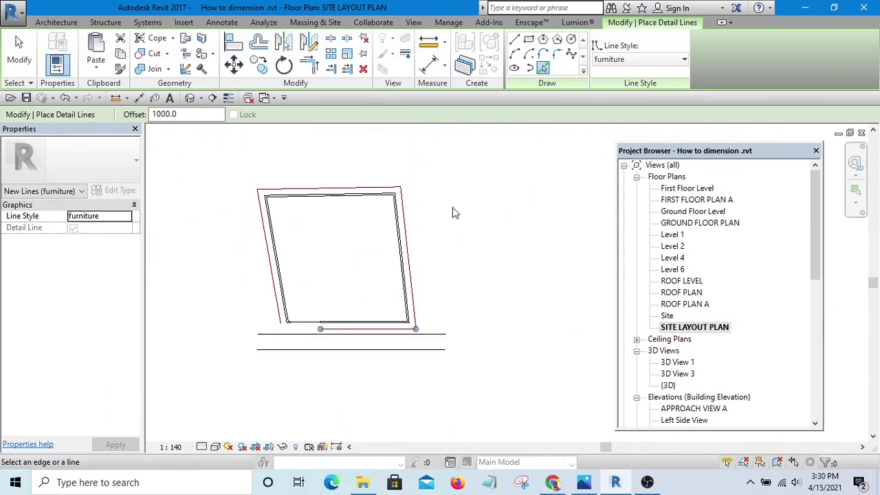
{"action": "right_click", "coordinate": [448, 178]}
{"action": "left_click", "coordinate": [489, 188]}
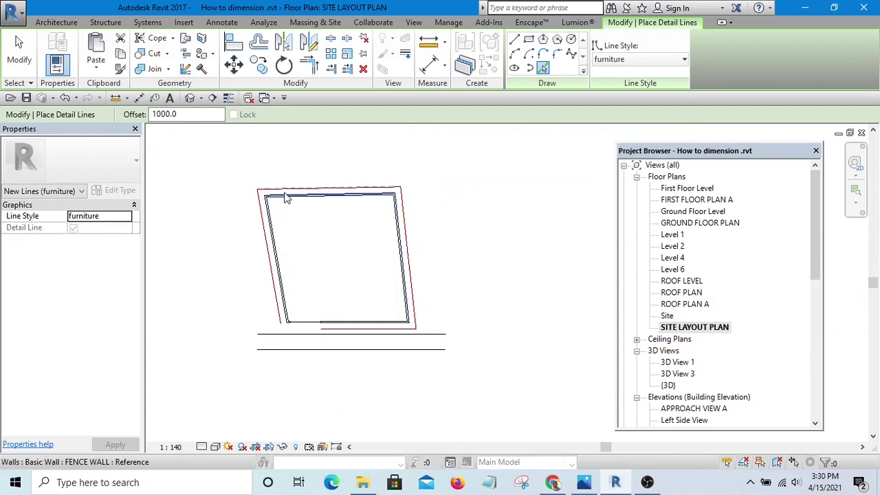
Step: Split the upper and left detail lines near the plot's upper-left corner, level with the fence corner, using Split Element
{"action": "scroll", "coordinate": [269, 189], "scroll_direction": "up", "scroll_amount": 2}
{"action": "scroll", "coordinate": [267, 191], "scroll_direction": "down", "scroll_amount": 1}
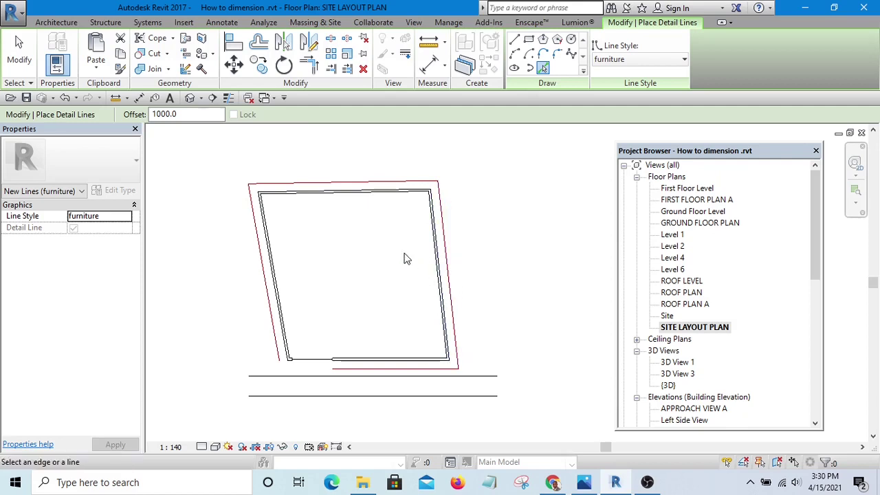
{"action": "left_click", "coordinate": [330, 38]}
{"action": "scroll", "coordinate": [278, 176], "scroll_direction": "up", "scroll_amount": 2}
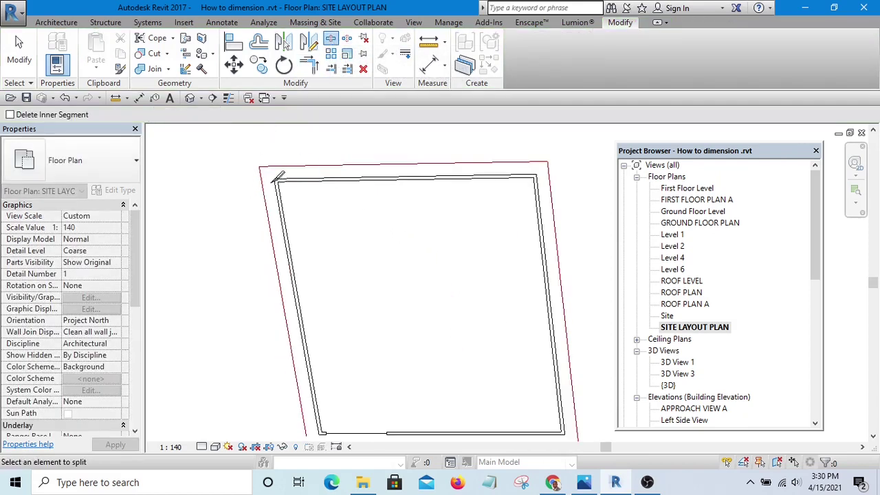
{"action": "scroll", "coordinate": [279, 176], "scroll_direction": "up", "scroll_amount": 4}
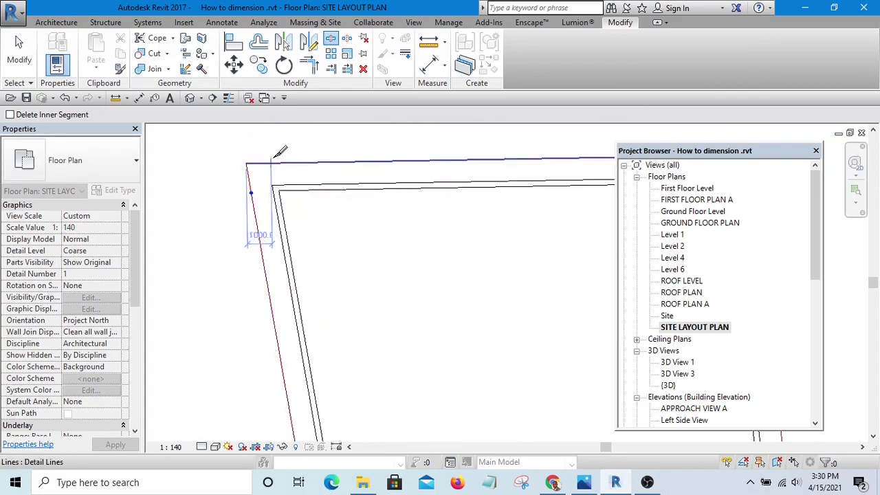
Step: Split the upper and right detail lines near the plot's upper-right corner, level with the fence corner
{"action": "scroll", "coordinate": [275, 156], "scroll_direction": "down", "scroll_amount": 5}
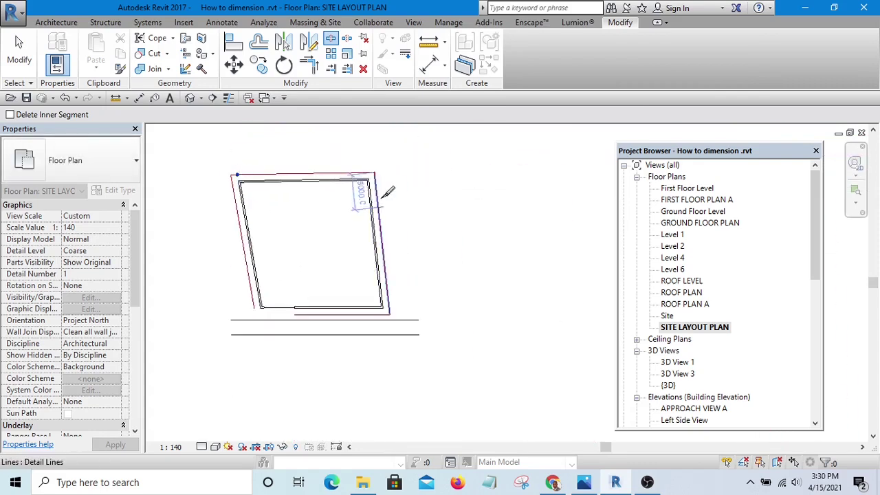
{"action": "scroll", "coordinate": [387, 192], "scroll_direction": "up", "scroll_amount": 3}
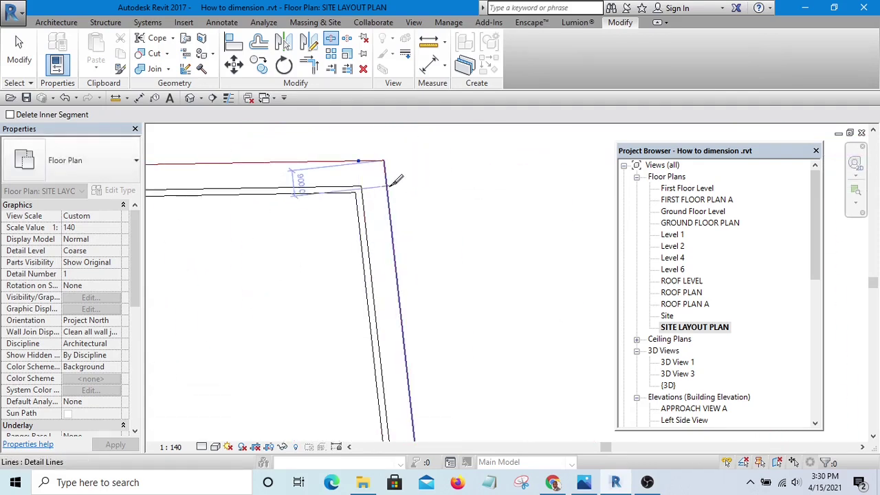
{"action": "scroll", "coordinate": [397, 180], "scroll_direction": "down", "scroll_amount": 5}
Step: Split the lower and right detail lines near the plot's lower-right corner and finish splitting
{"action": "scroll", "coordinate": [410, 246], "scroll_direction": "up", "scroll_amount": 4}
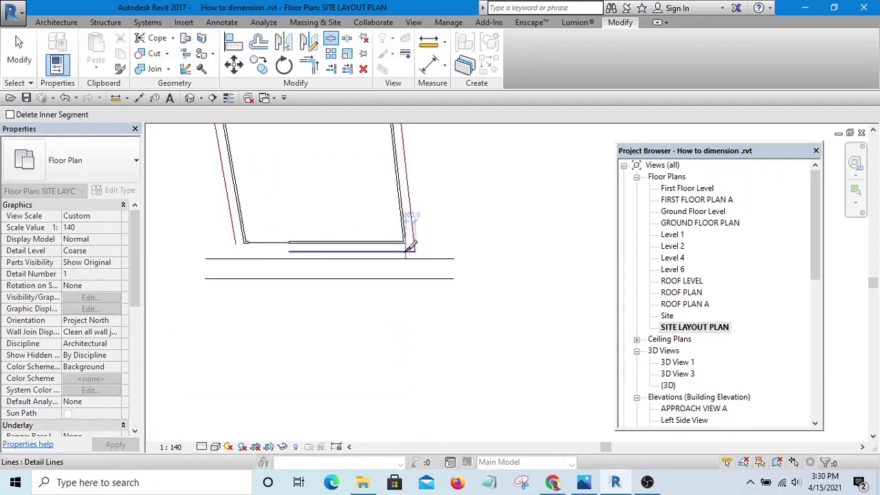
{"action": "scroll", "coordinate": [411, 246], "scroll_direction": "up", "scroll_amount": 2}
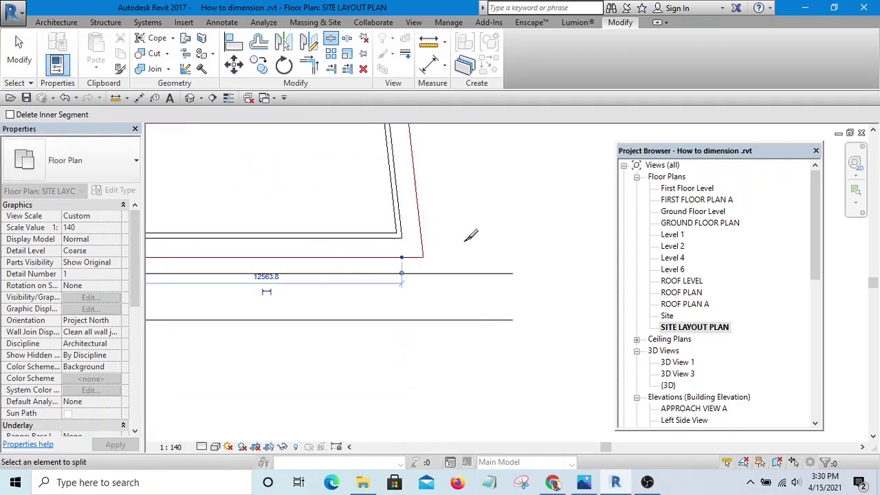
{"action": "scroll", "coordinate": [470, 236], "scroll_direction": "down", "scroll_amount": 4}
{"action": "scroll", "coordinate": [355, 217], "scroll_direction": "up", "scroll_amount": 4}
{"action": "scroll", "coordinate": [341, 241], "scroll_direction": "down", "scroll_amount": 4}
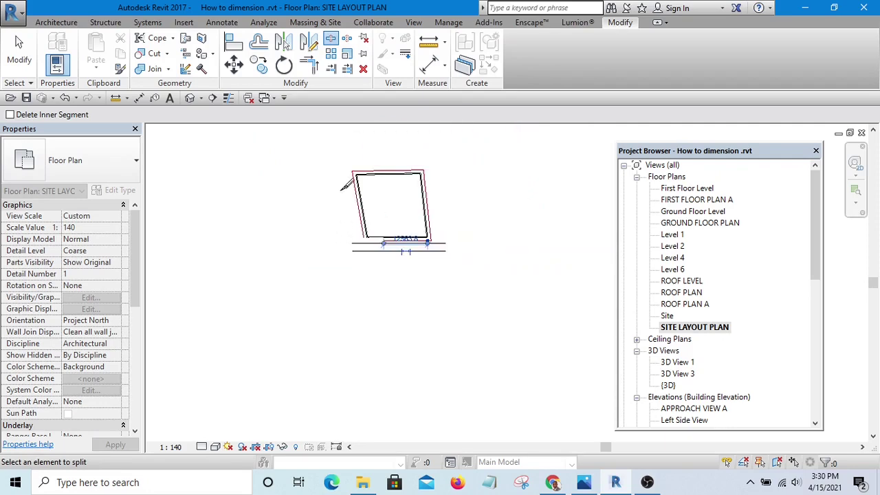
{"action": "scroll", "coordinate": [333, 175], "scroll_direction": "up", "scroll_amount": 2}
{"action": "scroll", "coordinate": [344, 172], "scroll_direction": "up", "scroll_amount": 3}
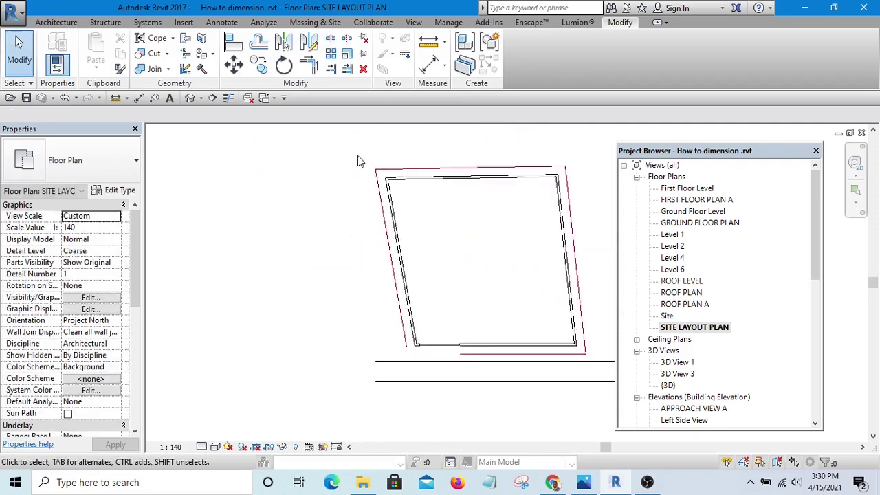
Step: Delete the short overhanging detail line segments at the plot's upper-left, upper-right and lower-right corners
{"action": "left_click_drag", "start_coordinate": [340, 144], "coordinate": [445, 267]}
{"action": "left_click", "coordinate": [444, 267]}
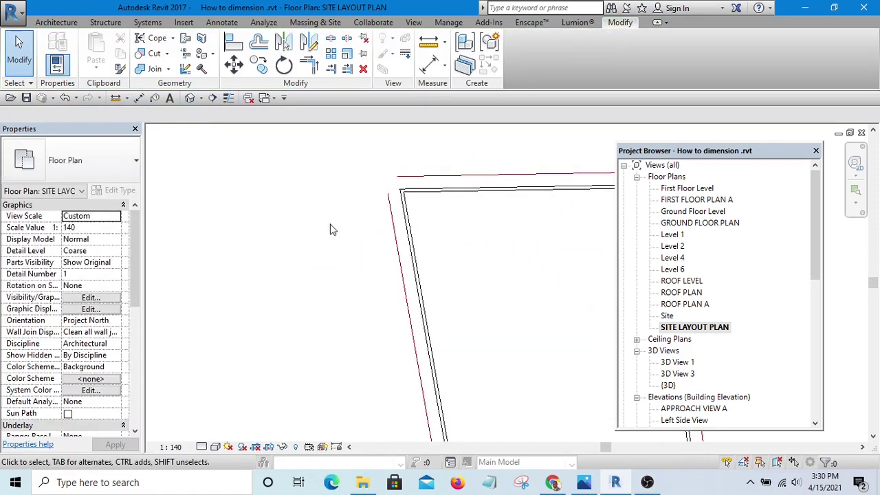
{"action": "scroll", "coordinate": [452, 199], "scroll_direction": "down", "scroll_amount": 5}
{"action": "left_click_drag", "start_coordinate": [464, 219], "coordinate": [498, 257]}
{"action": "middle_click_drag", "start_coordinate": [474, 320], "coordinate": [430, 213]}
{"action": "scroll", "coordinate": [432, 304], "scroll_direction": "up", "scroll_amount": 2}
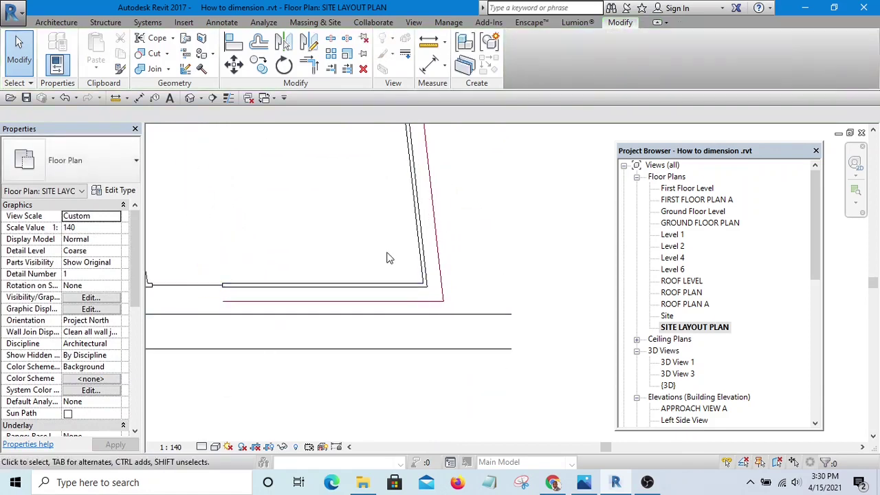
{"action": "left_click_drag", "start_coordinate": [387, 251], "coordinate": [475, 355]}
{"action": "key", "text": "Delete"}
{"action": "scroll", "coordinate": [515, 276], "scroll_direction": "down", "scroll_amount": 4}
{"action": "scroll", "coordinate": [410, 305], "scroll_direction": "up", "scroll_amount": 3}
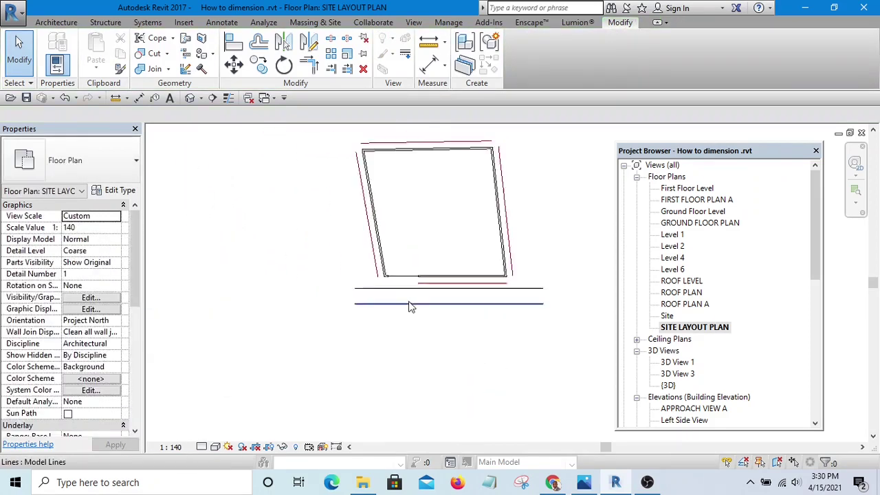
Step: Extend the lower detail line across the gate opening to the left fence wall's centreline, using Trim/Extend Multiple Elements
{"action": "scroll", "coordinate": [448, 303], "scroll_direction": "down", "scroll_amount": 1}
{"action": "scroll", "coordinate": [438, 298], "scroll_direction": "up", "scroll_amount": 2}
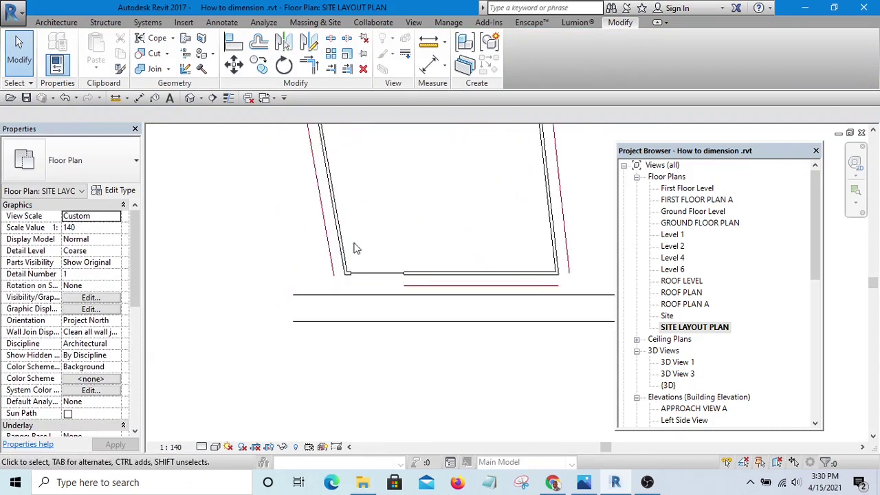
{"action": "key", "text": "x"}
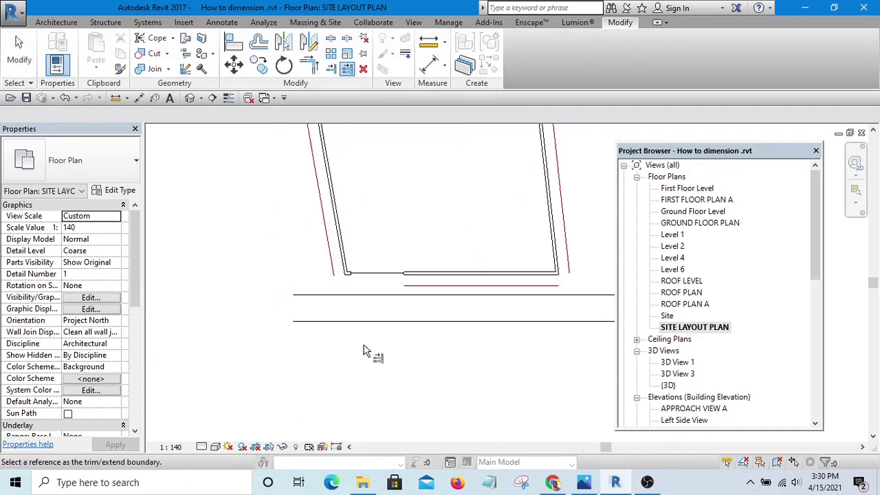
{"action": "scroll", "coordinate": [362, 292], "scroll_direction": "up", "scroll_amount": 7}
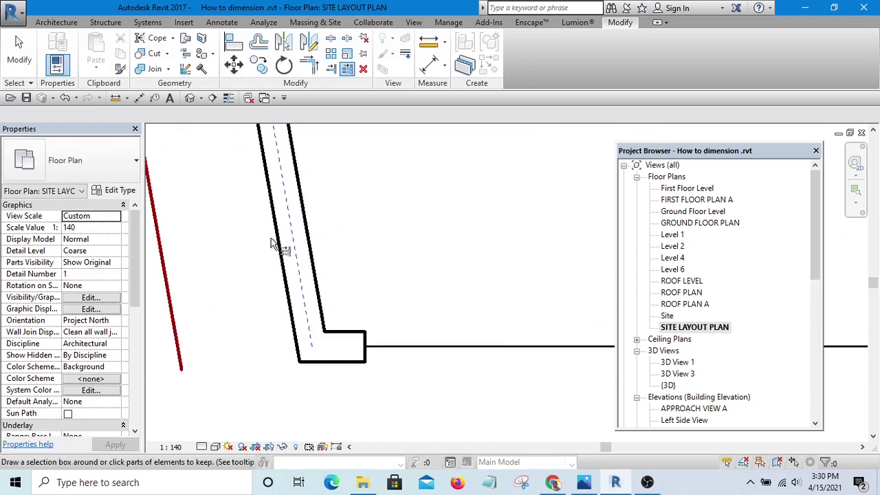
{"action": "scroll", "coordinate": [281, 245], "scroll_direction": "down", "scroll_amount": 5}
{"action": "left_click", "coordinate": [391, 278]}
{"action": "scroll", "coordinate": [269, 273], "scroll_direction": "down", "scroll_amount": 2}
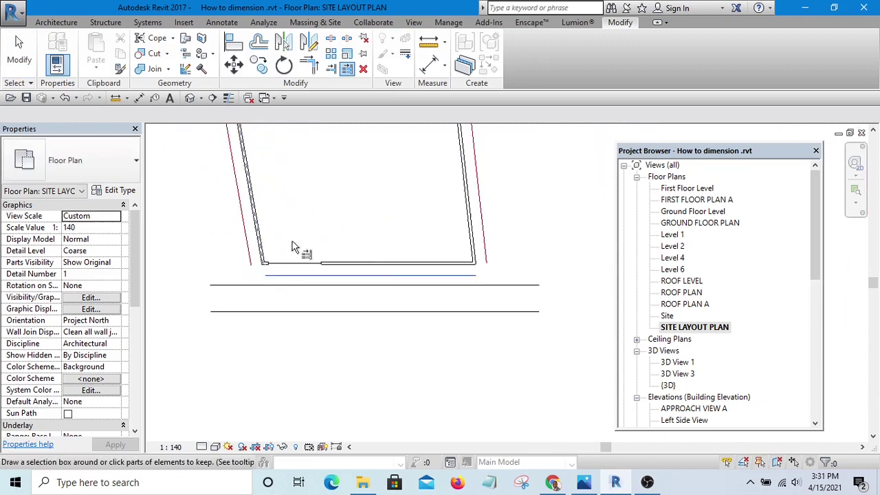
Step: Trim the right end of the lower detail line to the right fence wall's centreline
{"action": "scroll", "coordinate": [450, 260], "scroll_direction": "up", "scroll_amount": 5}
{"action": "scroll", "coordinate": [514, 253], "scroll_direction": "up", "scroll_amount": 2}
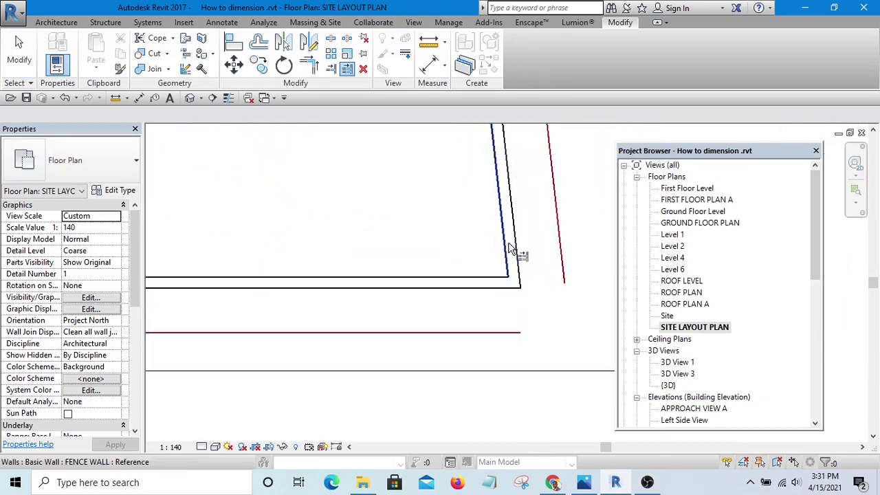
{"action": "left_click", "coordinate": [472, 347]}
{"action": "scroll", "coordinate": [412, 285], "scroll_direction": "down", "scroll_amount": 2}
{"action": "scroll", "coordinate": [415, 309], "scroll_direction": "up", "scroll_amount": 3}
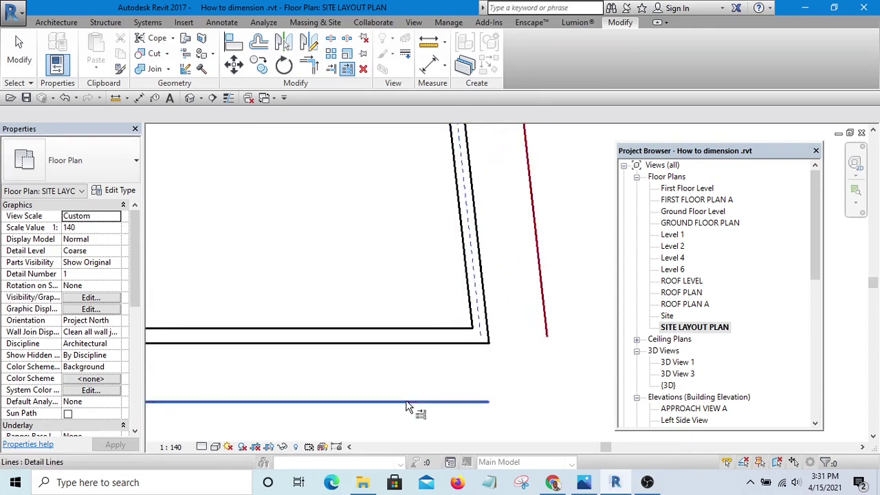
Step: Trim both ends of the right detail line to the centrelines of the lower and upper fence walls
{"action": "scroll", "coordinate": [399, 333], "scroll_direction": "up", "scroll_amount": 2}
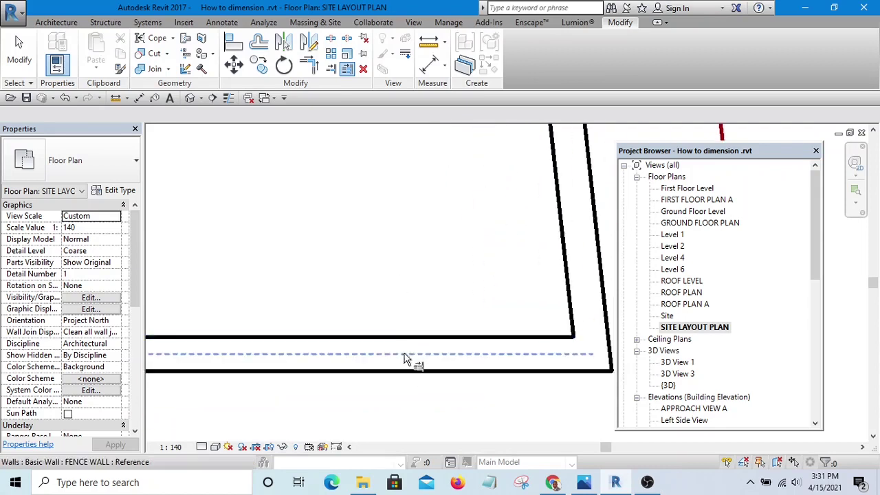
{"action": "scroll", "coordinate": [408, 359], "scroll_direction": "down", "scroll_amount": 2}
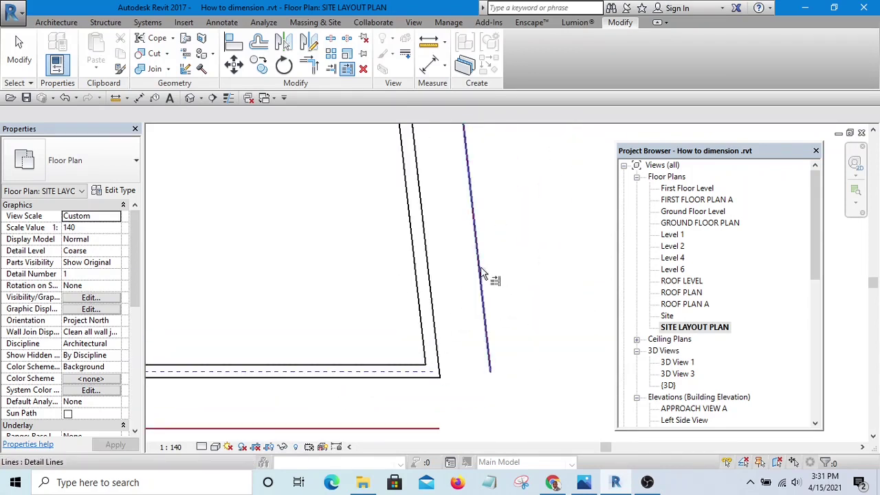
{"action": "scroll", "coordinate": [502, 344], "scroll_direction": "down", "scroll_amount": 3}
{"action": "middle_click_drag", "start_coordinate": [514, 152], "coordinate": [518, 433]}
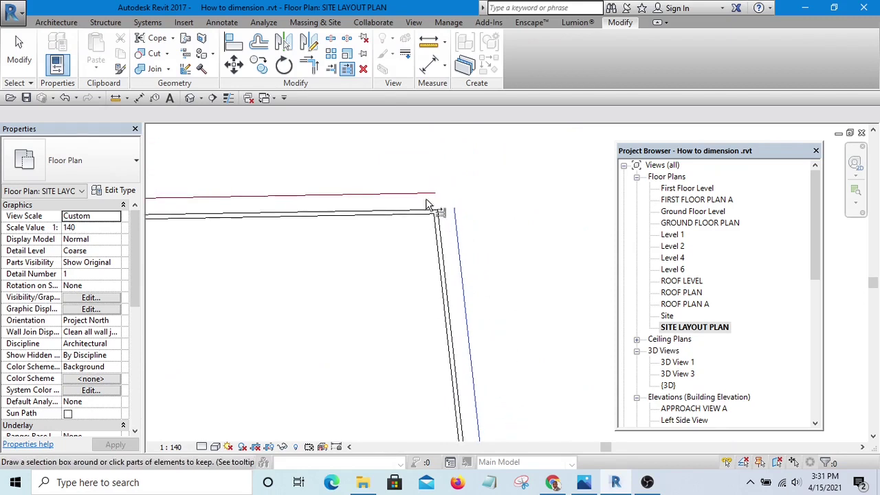
{"action": "scroll", "coordinate": [428, 202], "scroll_direction": "up", "scroll_amount": 2}
{"action": "scroll", "coordinate": [434, 247], "scroll_direction": "up", "scroll_amount": 2}
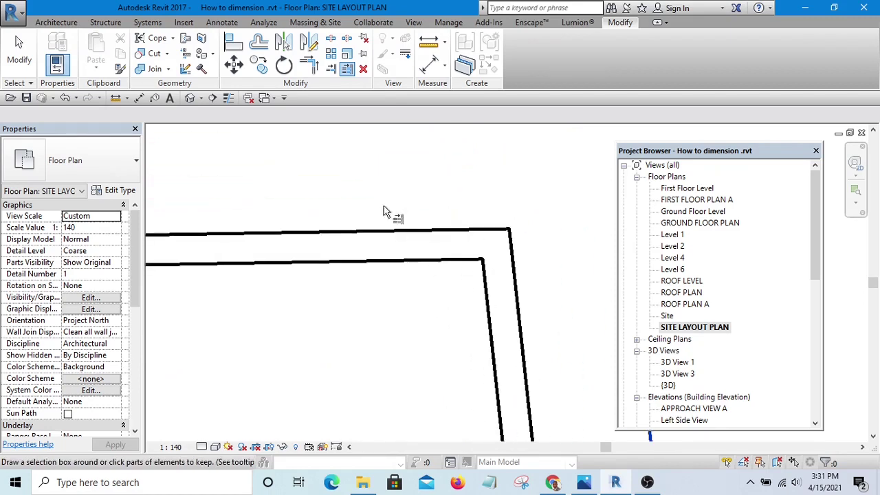
{"action": "left_click", "coordinate": [359, 253]}
{"action": "scroll", "coordinate": [346, 240], "scroll_direction": "down", "scroll_amount": 4}
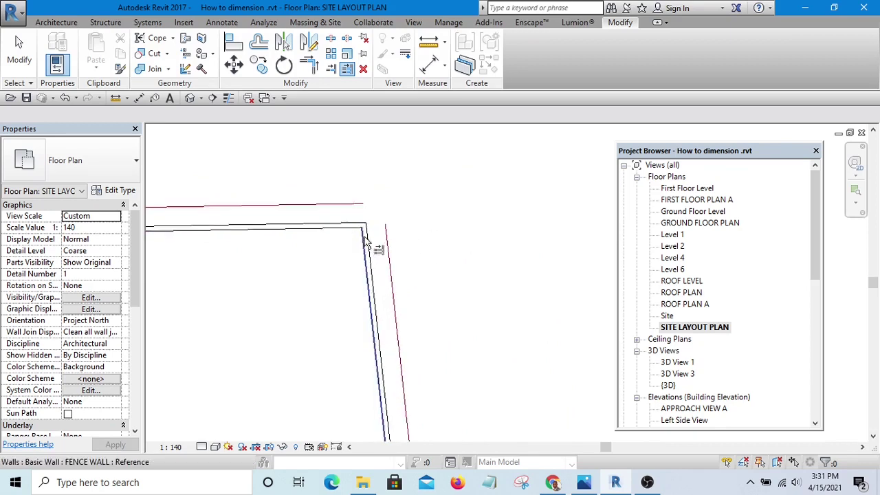
Step: Trim both ends of the upper detail line to the centrelines of the right and left fence walls
{"action": "scroll", "coordinate": [371, 275], "scroll_direction": "up", "scroll_amount": 3}
{"action": "left_click", "coordinate": [372, 276]}
{"action": "scroll", "coordinate": [504, 325], "scroll_direction": "down", "scroll_amount": 4}
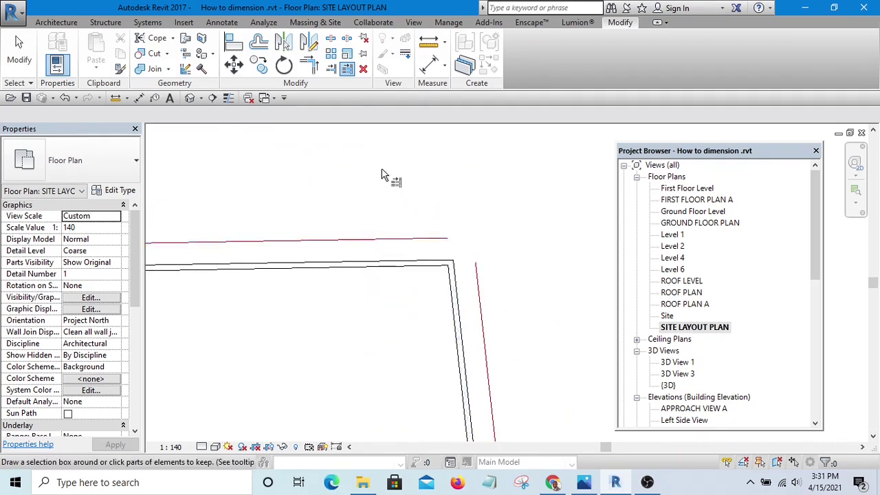
{"action": "scroll", "coordinate": [283, 199], "scroll_direction": "down", "scroll_amount": 3}
{"action": "scroll", "coordinate": [476, 227], "scroll_direction": "up", "scroll_amount": 4}
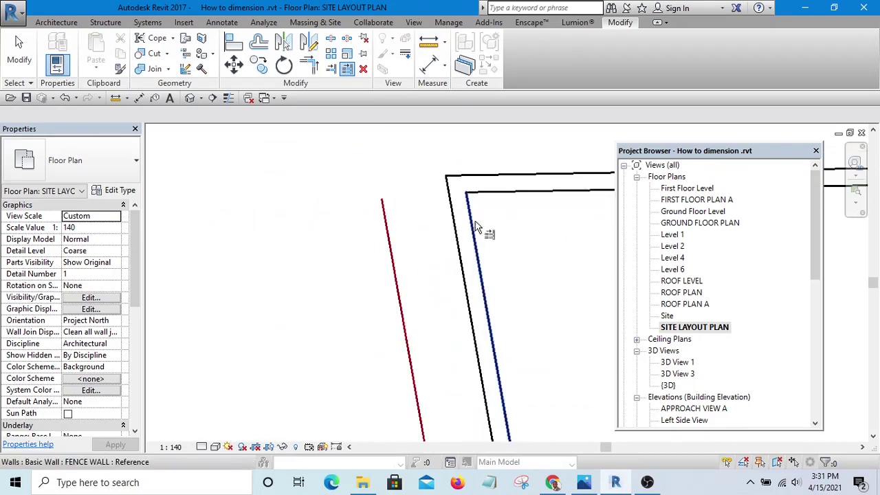
{"action": "scroll", "coordinate": [474, 228], "scroll_direction": "up", "scroll_amount": 3}
{"action": "scroll", "coordinate": [360, 289], "scroll_direction": "down", "scroll_amount": 5}
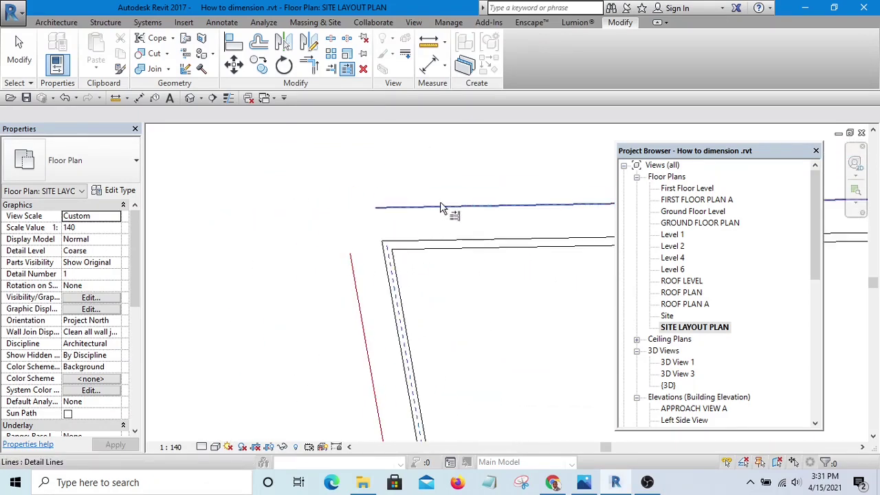
Step: Trim the upper end of the left detail line to the upper fence wall's centreline and finish trimming
{"action": "scroll", "coordinate": [418, 243], "scroll_direction": "up", "scroll_amount": 4}
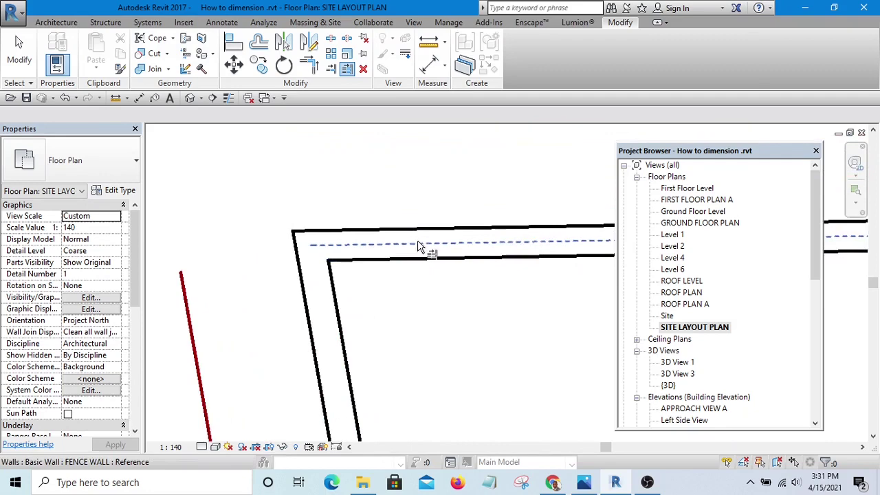
{"action": "scroll", "coordinate": [418, 246], "scroll_direction": "down", "scroll_amount": 3}
{"action": "scroll", "coordinate": [485, 342], "scroll_direction": "down", "scroll_amount": 4}
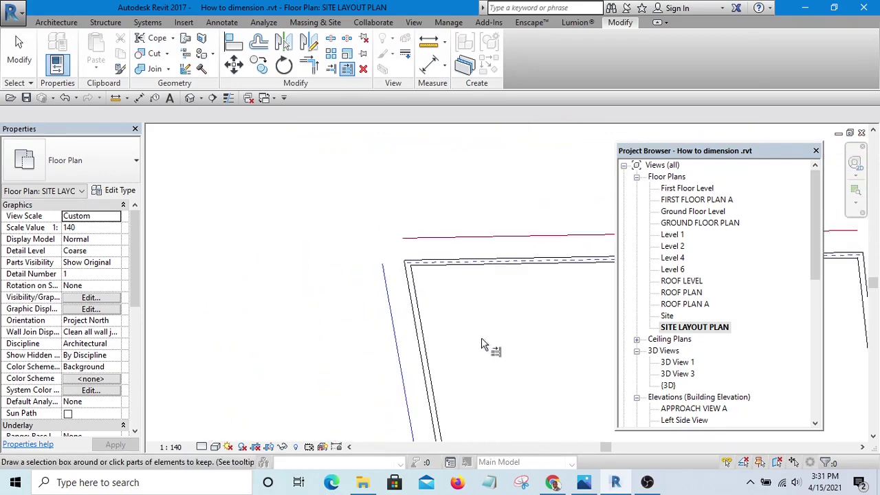
{"action": "middle_click_drag", "start_coordinate": [491, 336], "coordinate": [347, 242]}
{"action": "scroll", "coordinate": [356, 267], "scroll_direction": "down", "scroll_amount": 2}
{"action": "right_click", "coordinate": [492, 175]}
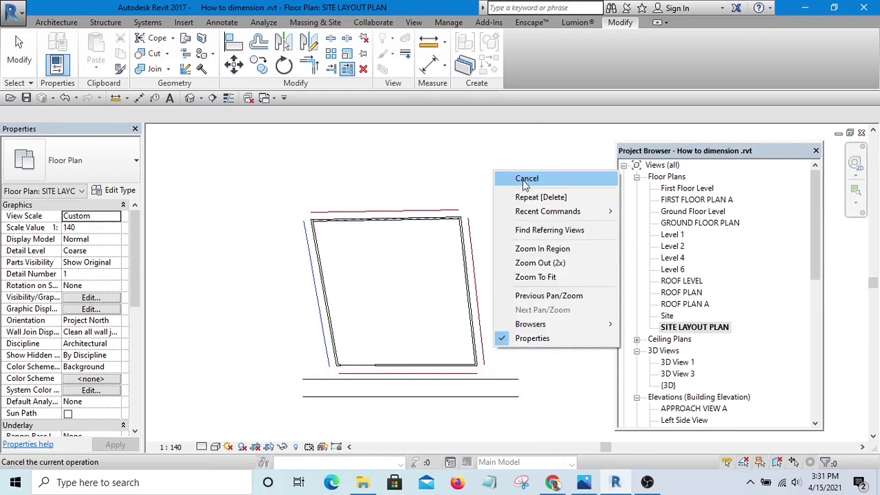
{"action": "left_click", "coordinate": [524, 180]}
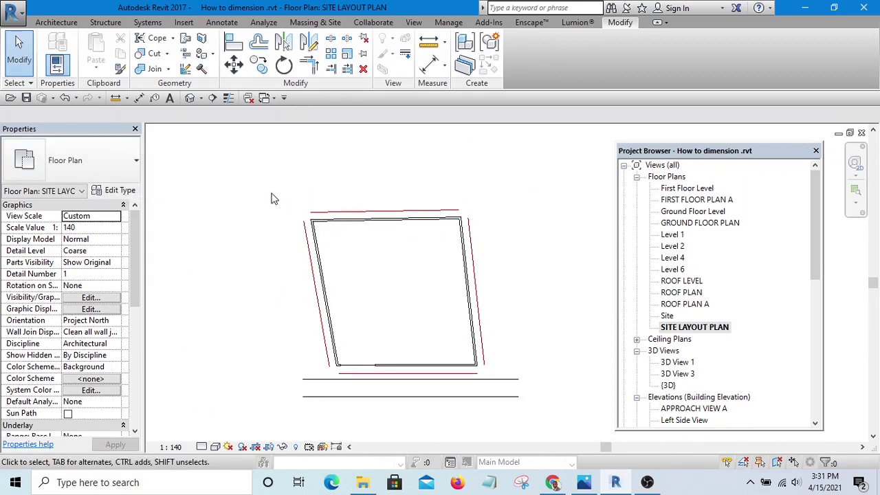
Step: Start an aligned dimension using the SITE DIM linear dimension style
{"action": "key", "text": "d"}
{"action": "key", "text": "i"}
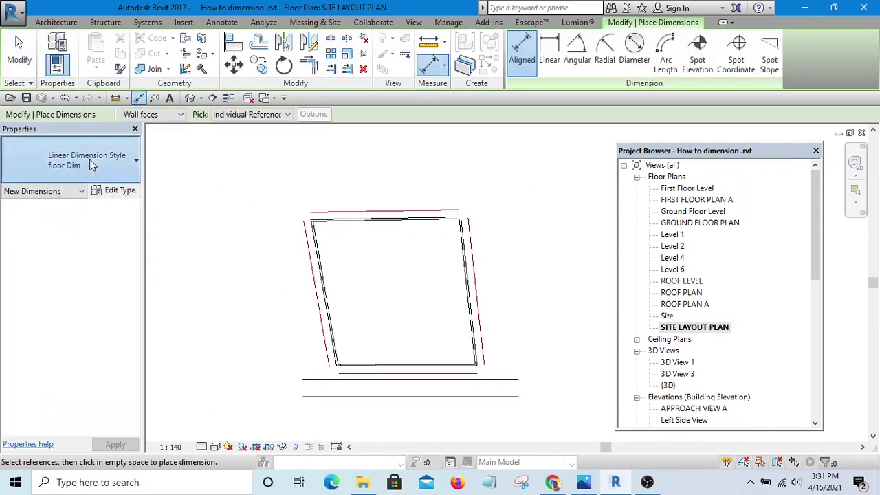
{"action": "left_click", "coordinate": [92, 165]}
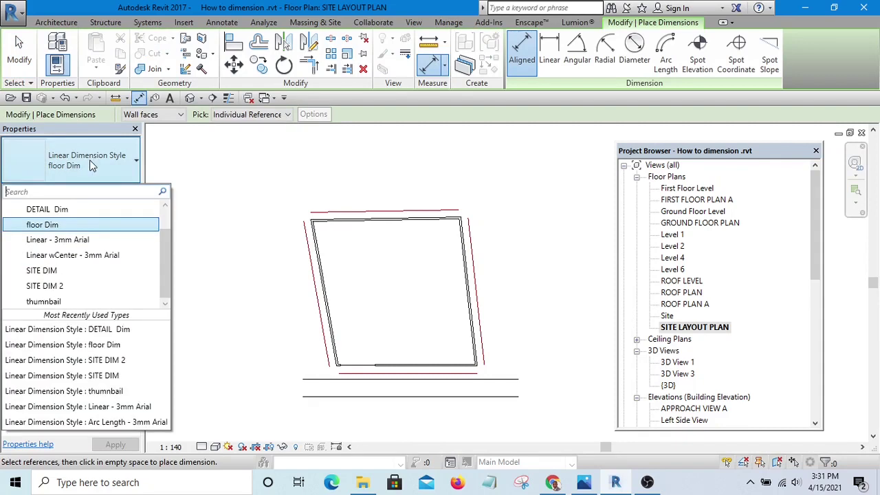
{"action": "left_click", "coordinate": [54, 271]}
{"action": "scroll", "coordinate": [364, 226], "scroll_direction": "up", "scroll_amount": 5}
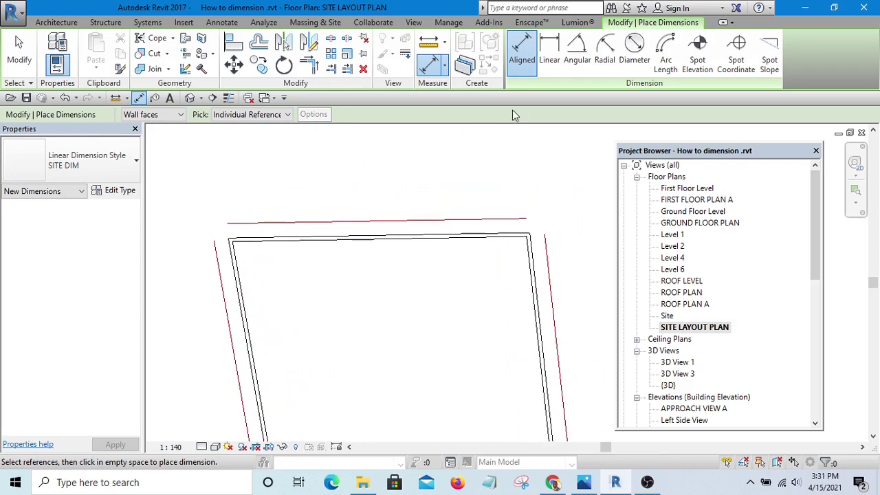
{"action": "scroll", "coordinate": [337, 267], "scroll_direction": "down", "scroll_amount": 5}
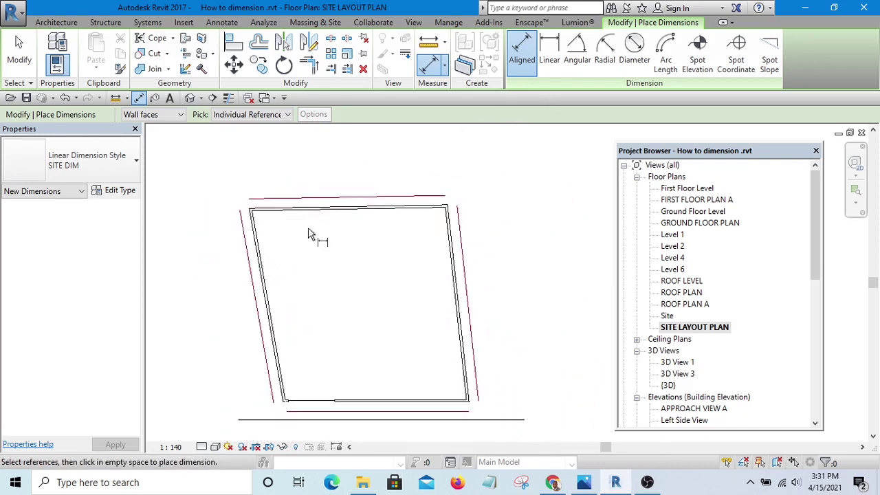
{"action": "scroll", "coordinate": [387, 278], "scroll_direction": "up", "scroll_amount": 5}
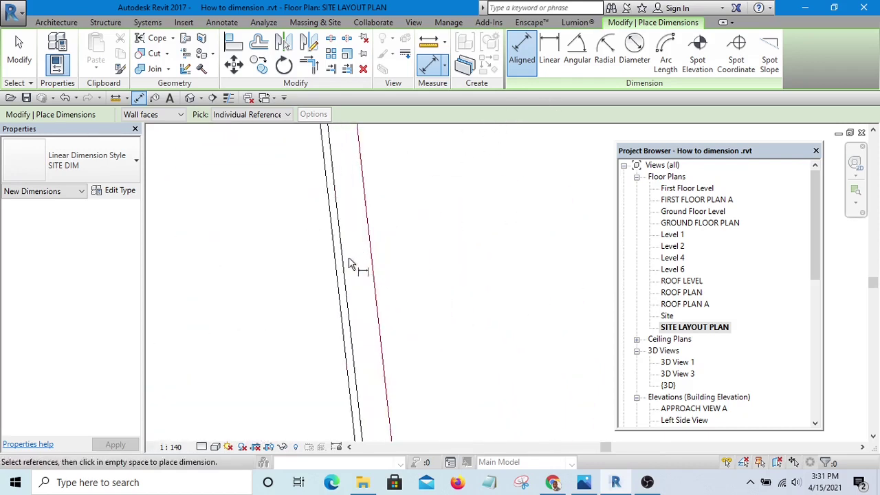
Step: Dimension the gap between the right fence wall's outer face and the right detail line, and end the dimension command
{"action": "left_click", "coordinate": [344, 265]}
{"action": "left_click", "coordinate": [375, 268]}
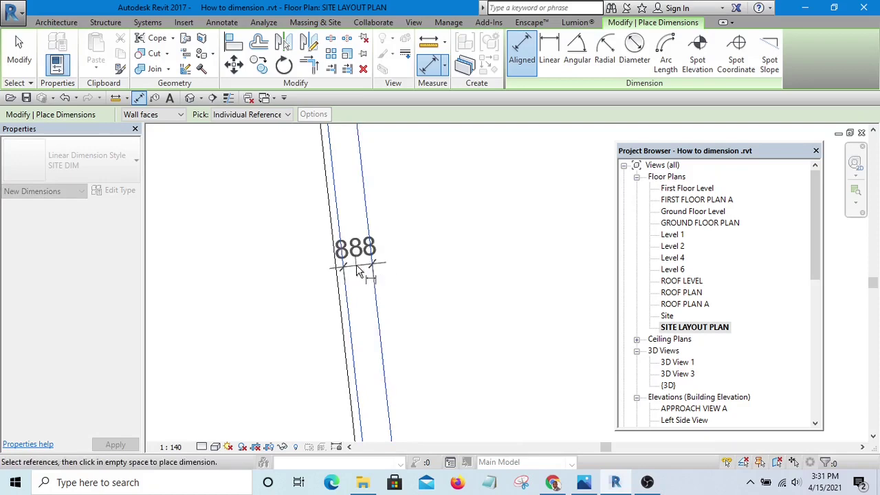
{"action": "left_click", "coordinate": [368, 269]}
{"action": "right_click", "coordinate": [424, 207]}
{"action": "left_click", "coordinate": [454, 216]}
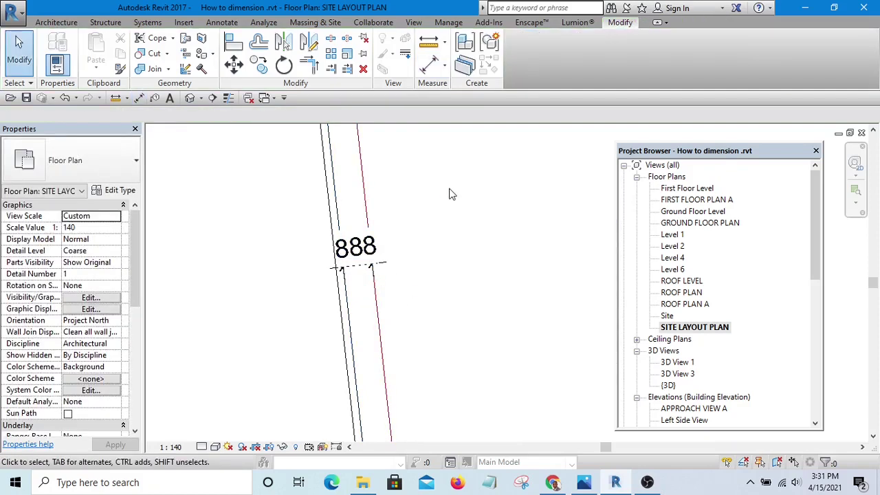
{"action": "right_click", "coordinate": [450, 189]}
{"action": "left_click", "coordinate": [481, 200]}
{"action": "scroll", "coordinate": [483, 205], "scroll_direction": "down", "scroll_amount": 2}
{"action": "scroll", "coordinate": [456, 227], "scroll_direction": "up", "scroll_amount": 3}
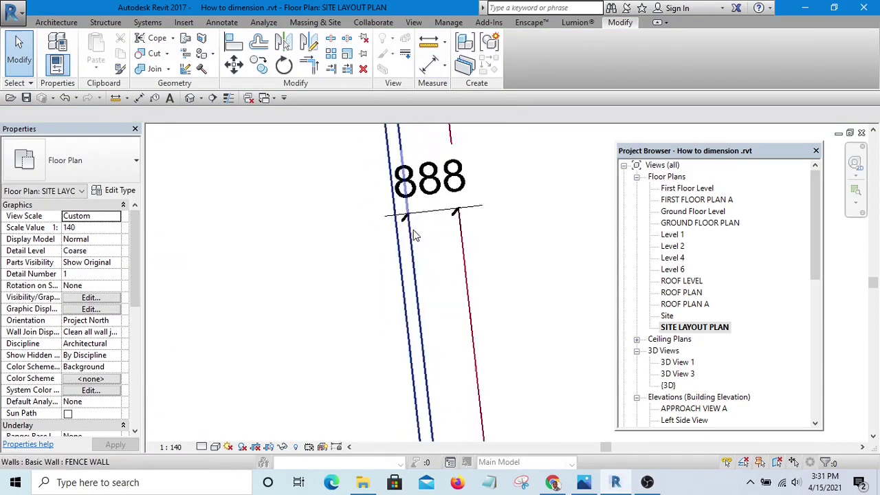
Step: Delete the dimension between the right fence wall and its detail line
{"action": "left_click", "coordinate": [437, 214]}
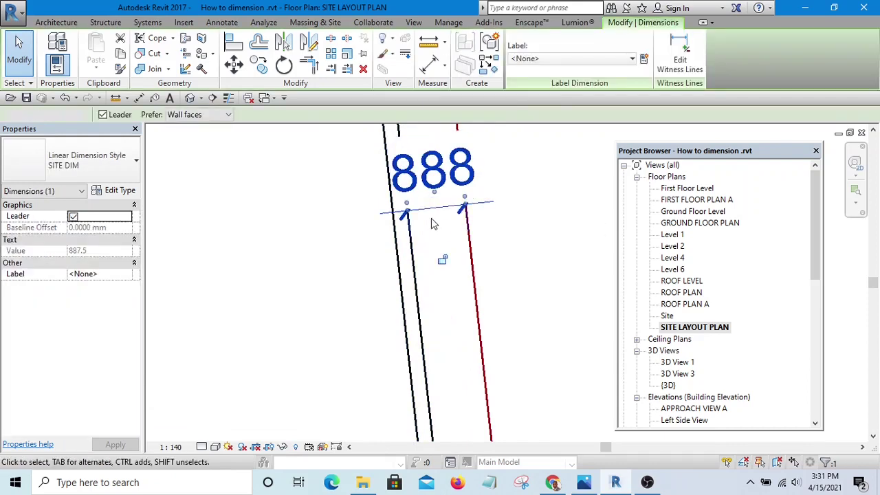
{"action": "key", "text": "Delete"}
{"action": "scroll", "coordinate": [443, 253], "scroll_direction": "down", "scroll_amount": 5}
Step: Select the right detail line and make its temporary length dimension permanent
{"action": "middle_click_drag", "start_coordinate": [497, 258], "coordinate": [462, 330]}
{"action": "scroll", "coordinate": [446, 297], "scroll_direction": "up", "scroll_amount": 1}
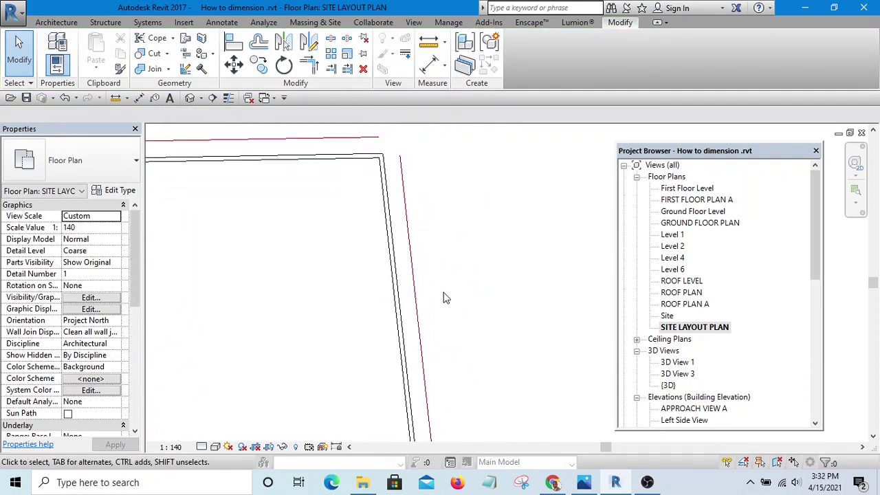
{"action": "middle_click_drag", "start_coordinate": [443, 297], "coordinate": [421, 294]}
{"action": "left_click", "coordinate": [410, 292]}
{"action": "scroll", "coordinate": [454, 290], "scroll_direction": "down", "scroll_amount": 4}
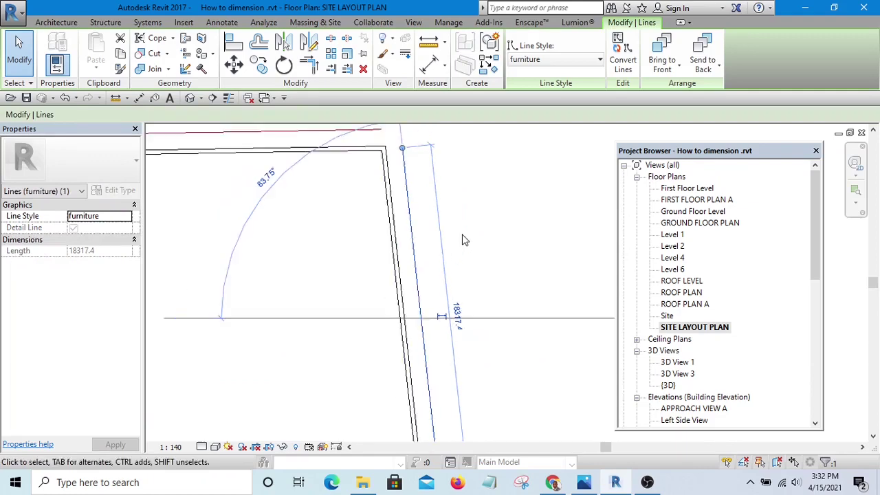
{"action": "scroll", "coordinate": [454, 290], "scroll_direction": "up", "scroll_amount": 5}
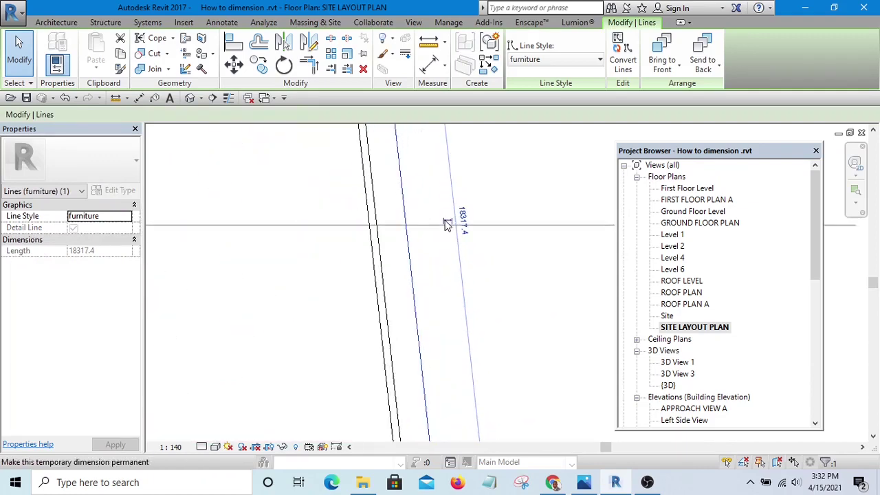
{"action": "left_click", "coordinate": [494, 293]}
Step: Move the right length dimension inward so it sits right beside the right detail line
{"action": "scroll", "coordinate": [482, 292], "scroll_direction": "down", "scroll_amount": 6}
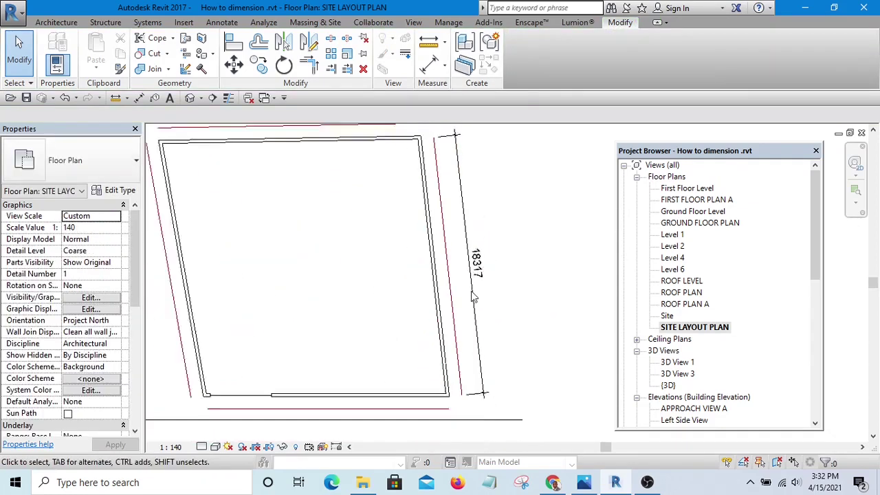
{"action": "scroll", "coordinate": [469, 219], "scroll_direction": "up", "scroll_amount": 1}
{"action": "left_click_drag", "start_coordinate": [465, 225], "coordinate": [447, 227]}
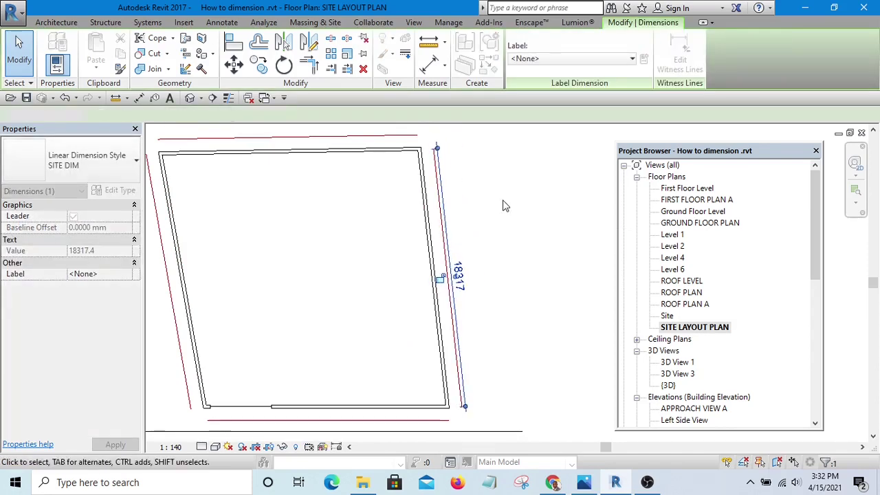
{"action": "left_click", "coordinate": [525, 250]}
Step: Make the upper detail line's temporary length dimension permanent and move it onto the upper detail line
{"action": "scroll", "coordinate": [324, 222], "scroll_direction": "up", "scroll_amount": 4}
{"action": "left_click", "coordinate": [329, 220]}
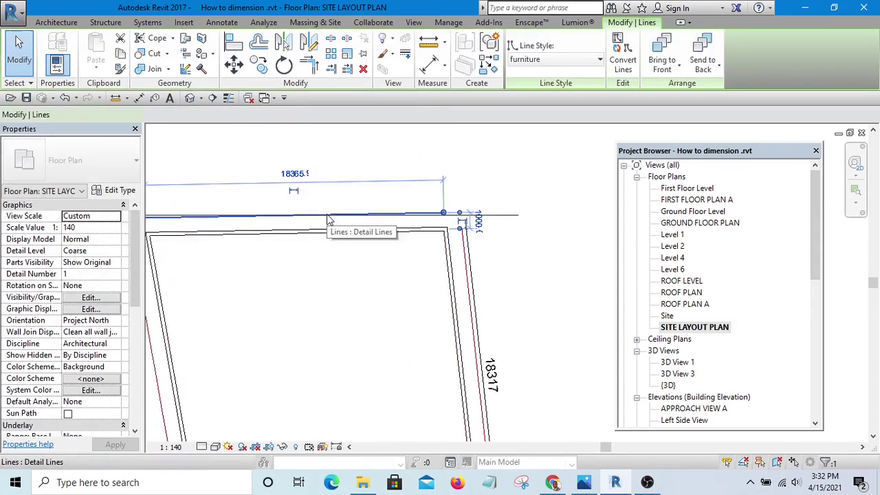
{"action": "scroll", "coordinate": [523, 172], "scroll_direction": "down", "scroll_amount": 3}
{"action": "scroll", "coordinate": [397, 186], "scroll_direction": "up", "scroll_amount": 3}
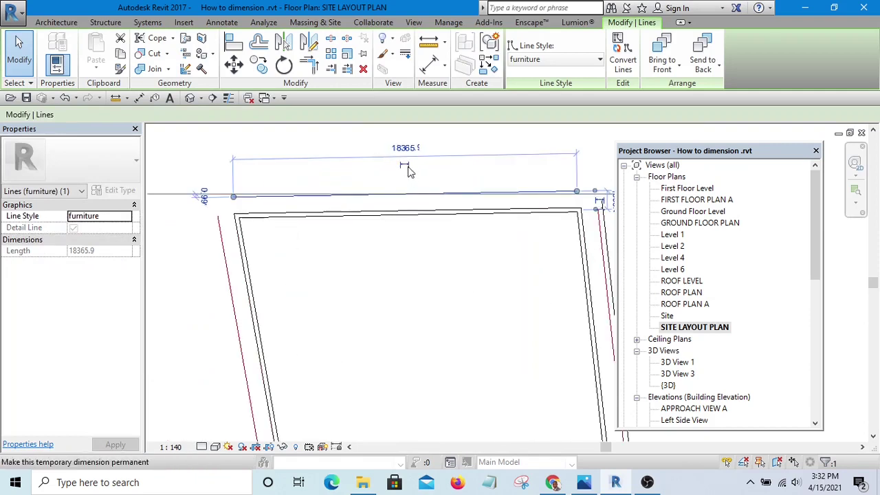
{"action": "key", "text": "Escape"}
{"action": "left_click", "coordinate": [458, 157]}
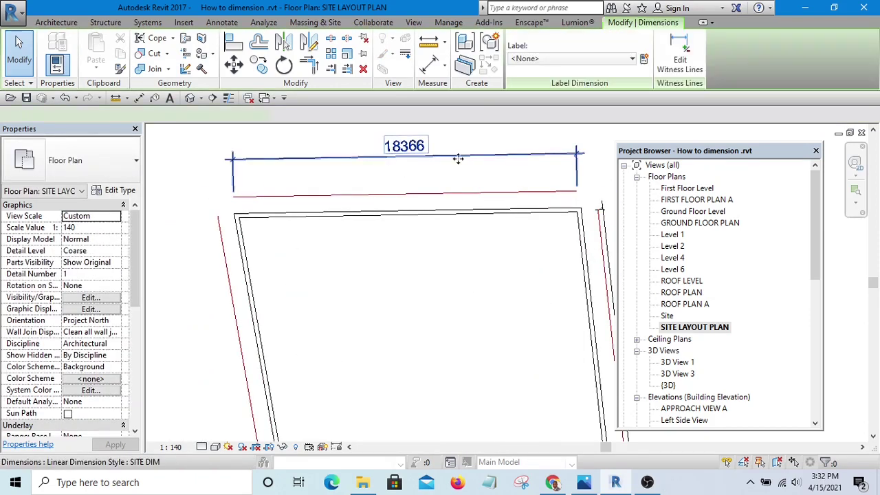
{"action": "left_click_drag", "start_coordinate": [458, 158], "coordinate": [451, 192]}
{"action": "left_click", "coordinate": [405, 283]}
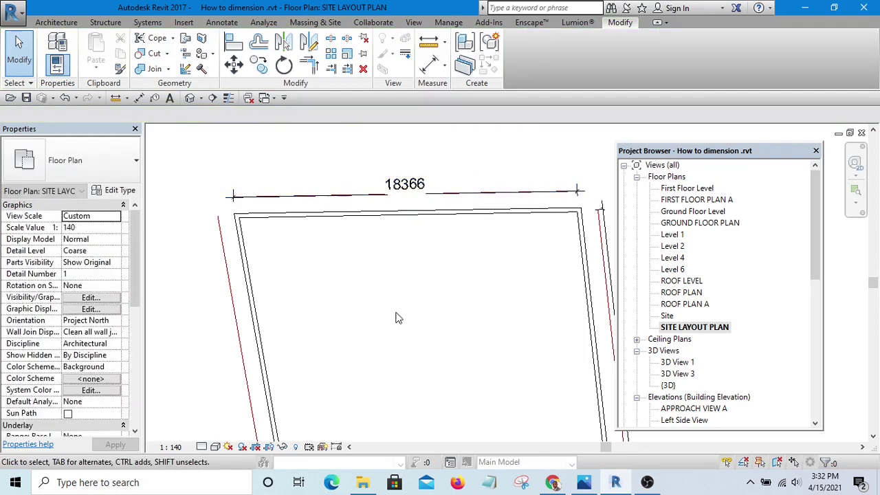
Step: Select the left detail line and make its temporary length dimension permanent
{"action": "middle_click_drag", "start_coordinate": [265, 346], "coordinate": [282, 285]}
{"action": "scroll", "coordinate": [259, 279], "scroll_direction": "up", "scroll_amount": 2}
{"action": "scroll", "coordinate": [260, 284], "scroll_direction": "down", "scroll_amount": 4}
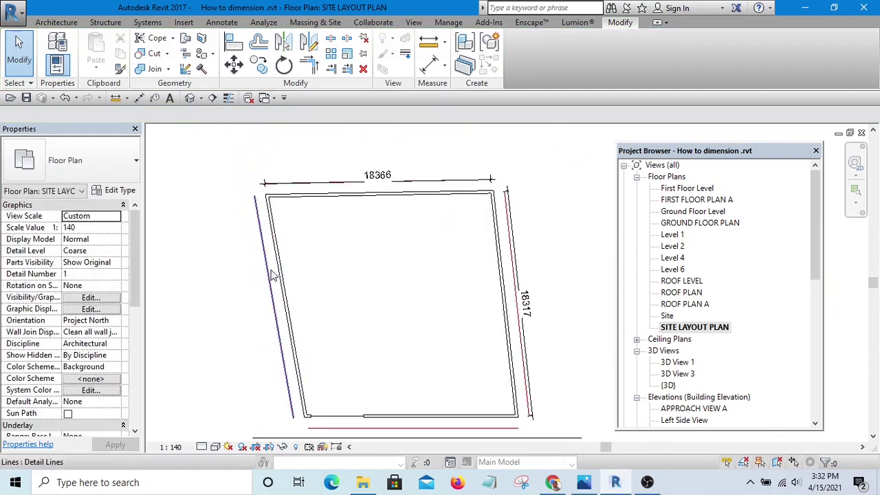
{"action": "left_click", "coordinate": [271, 276]}
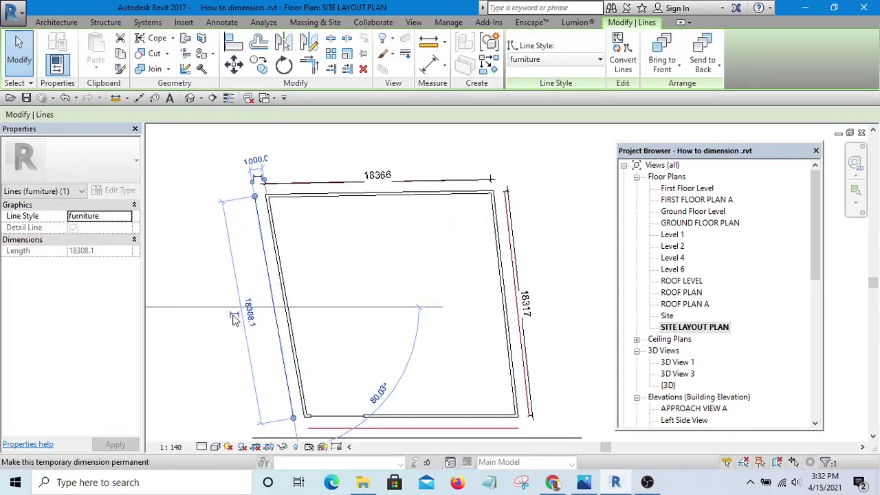
{"action": "left_click", "coordinate": [222, 333]}
Step: Move the left length dimension onto the left detail line
{"action": "scroll", "coordinate": [250, 345], "scroll_direction": "up", "scroll_amount": 2}
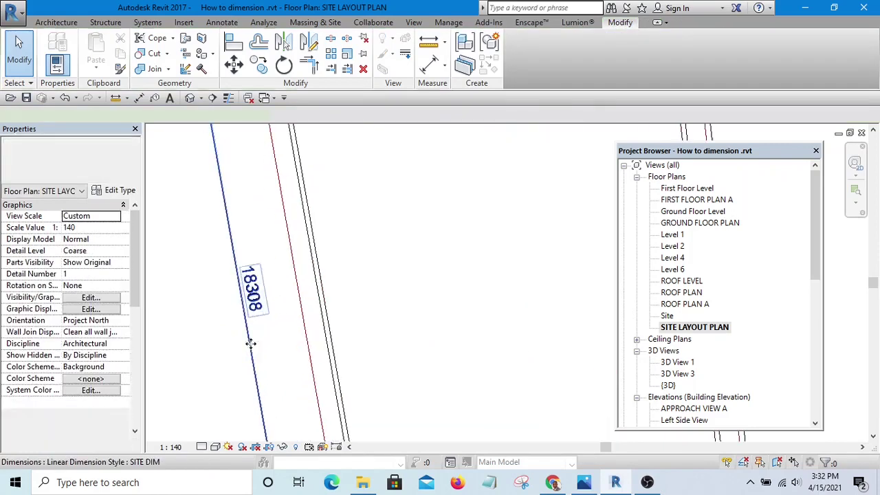
{"action": "left_click_drag", "start_coordinate": [250, 344], "coordinate": [310, 323]}
{"action": "left_click_drag", "start_coordinate": [303, 278], "coordinate": [275, 292]}
{"action": "left_click", "coordinate": [250, 354]}
Step: Make the lower detail line's temporary length dimension permanent and move it up onto the lower detail line
{"action": "scroll", "coordinate": [297, 253], "scroll_direction": "down", "scroll_amount": 5}
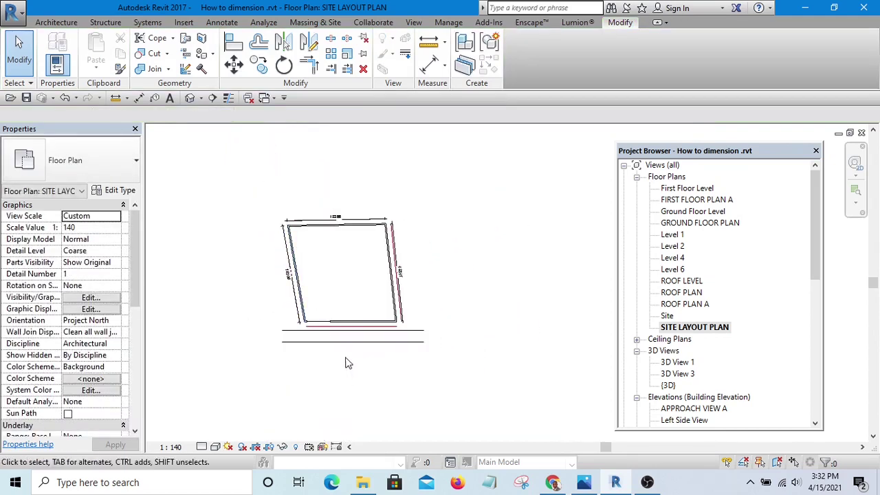
{"action": "scroll", "coordinate": [346, 363], "scroll_direction": "up", "scroll_amount": 6}
{"action": "left_click", "coordinate": [346, 314]}
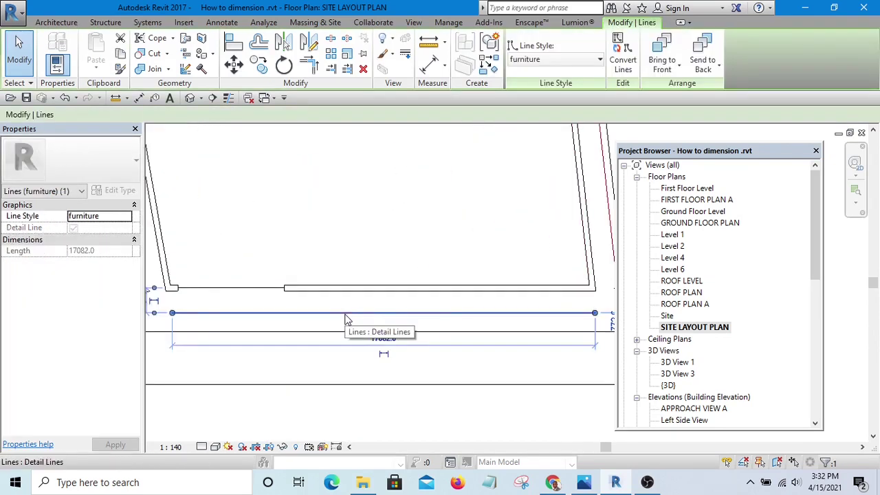
{"action": "scroll", "coordinate": [348, 324], "scroll_direction": "down", "scroll_amount": 2}
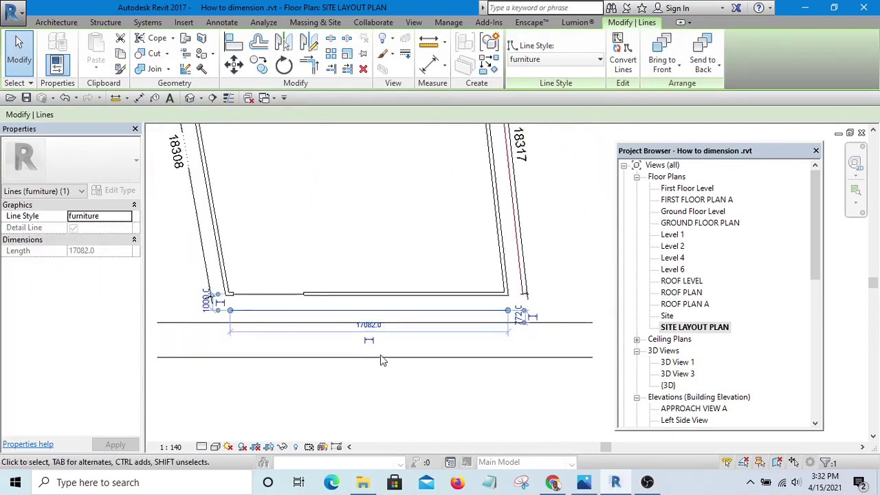
{"action": "left_click", "coordinate": [390, 401]}
{"action": "scroll", "coordinate": [380, 336], "scroll_direction": "up", "scroll_amount": 2}
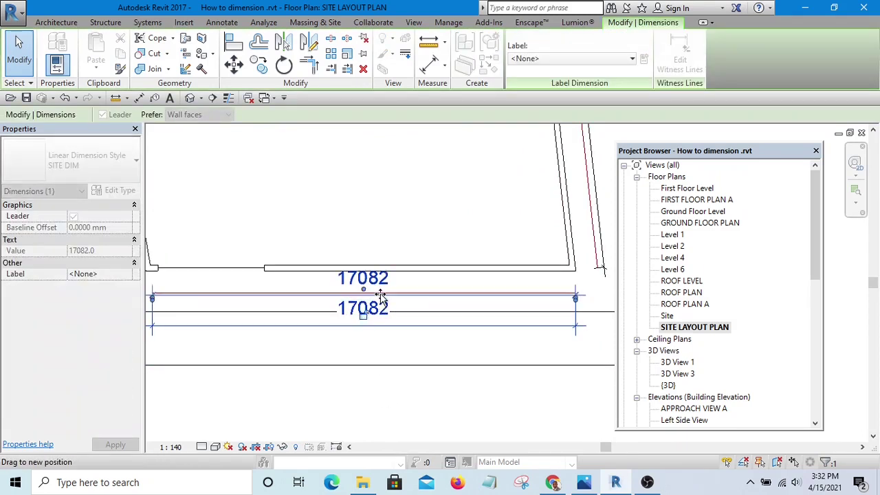
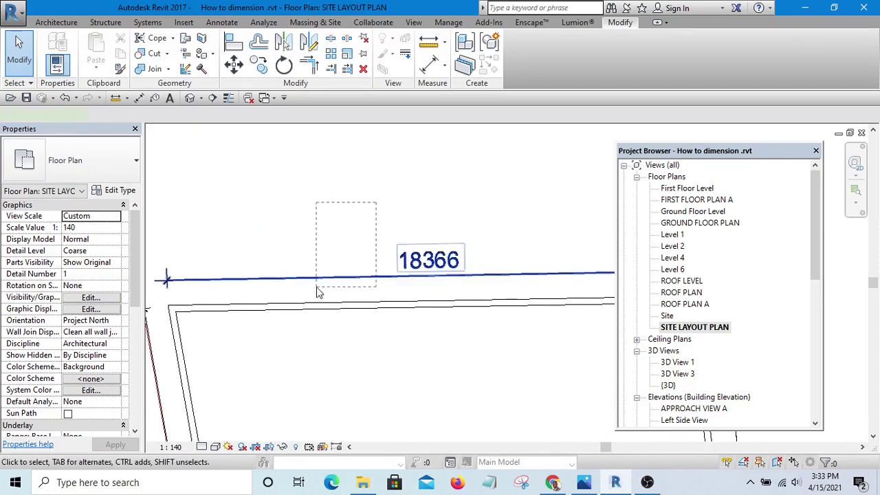
Step: Filter the selection to only the upper furniture-style detail line and set its length to 18300
{"action": "left_click", "coordinate": [522, 49]}
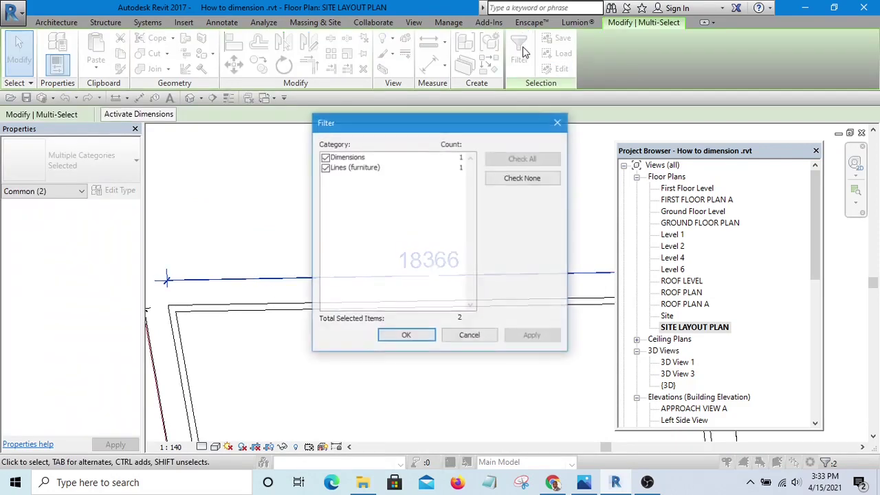
{"action": "left_click", "coordinate": [326, 158]}
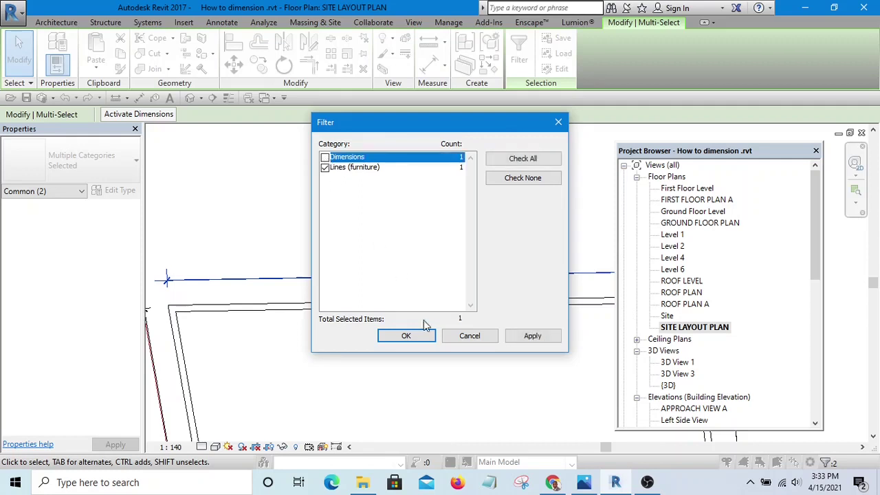
{"action": "left_click", "coordinate": [411, 335]}
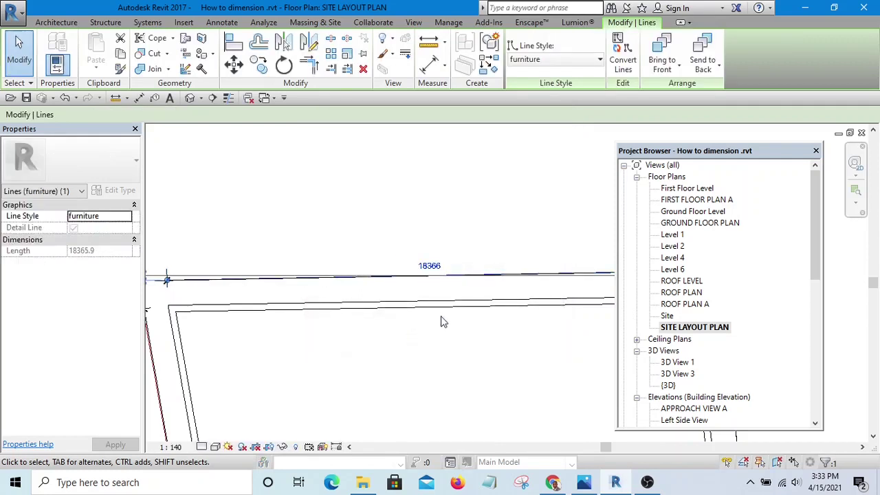
{"action": "left_click", "coordinate": [434, 266]}
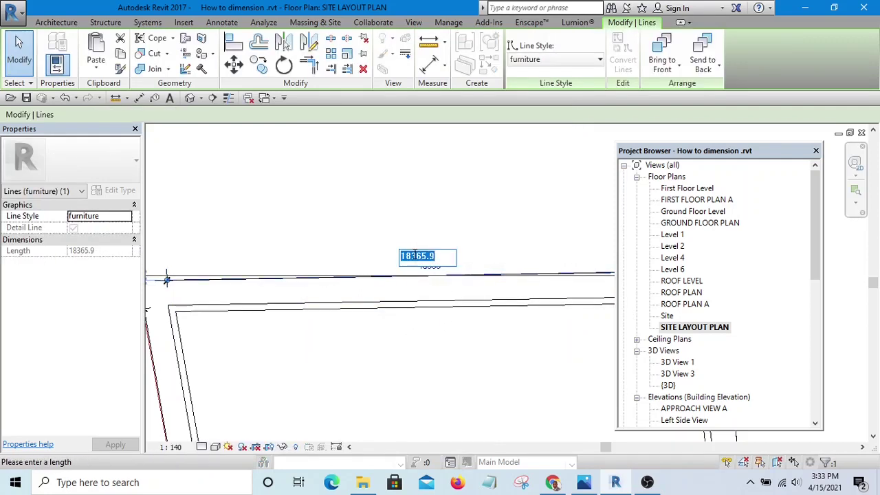
{"action": "left_click_drag", "start_coordinate": [416, 255], "coordinate": [494, 257]}
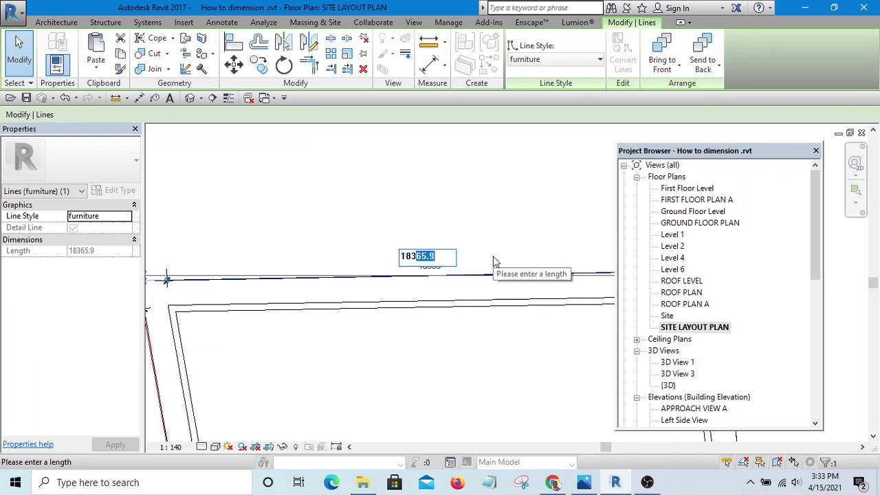
{"action": "type", "text": "00"}
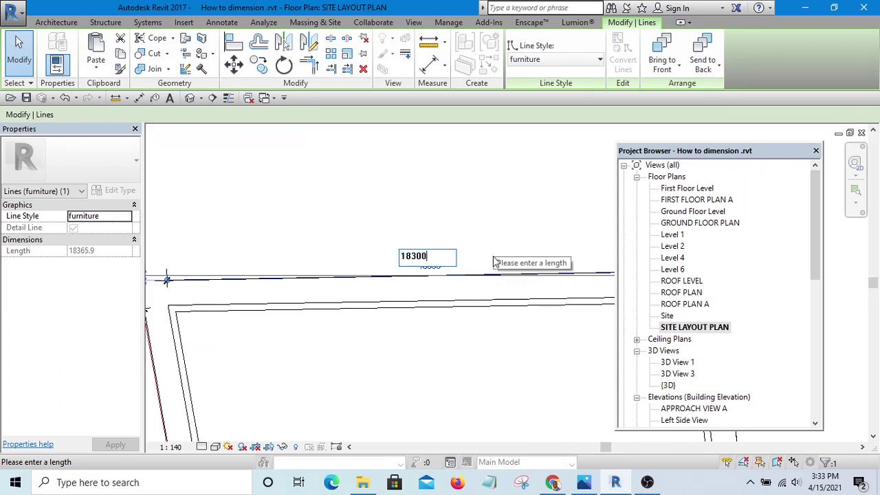
{"action": "key", "text": "Return"}
{"action": "key", "text": "Escape"}
{"action": "scroll", "coordinate": [382, 203], "scroll_direction": "down", "scroll_amount": 3}
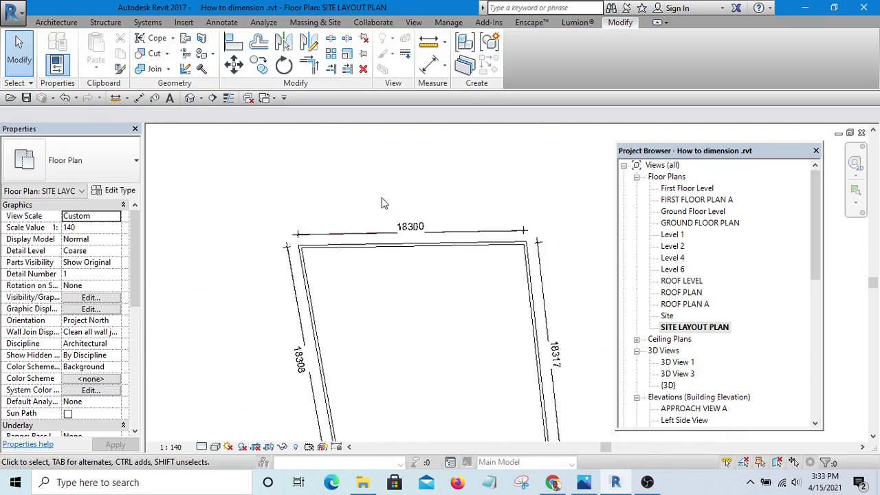
Step: Select the right detail line with its dimension, filter out the dimension, and set the line's length to 18300
{"action": "scroll", "coordinate": [382, 203], "scroll_direction": "down", "scroll_amount": 1}
{"action": "scroll", "coordinate": [462, 237], "scroll_direction": "up", "scroll_amount": 5}
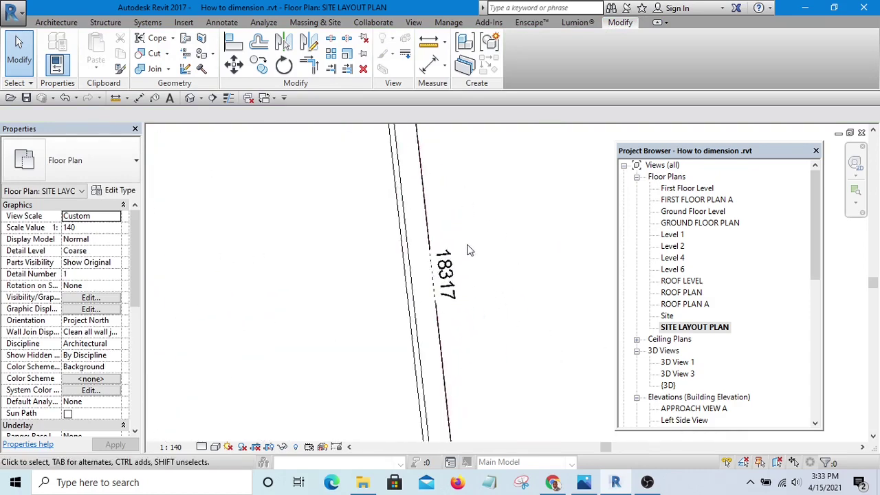
{"action": "scroll", "coordinate": [467, 251], "scroll_direction": "up", "scroll_amount": 1}
{"action": "left_click", "coordinate": [406, 231]}
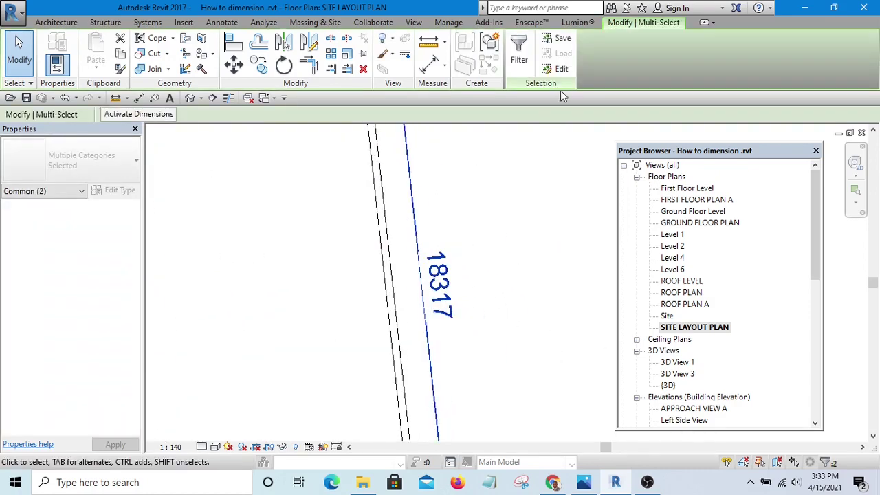
{"action": "left_click", "coordinate": [519, 52]}
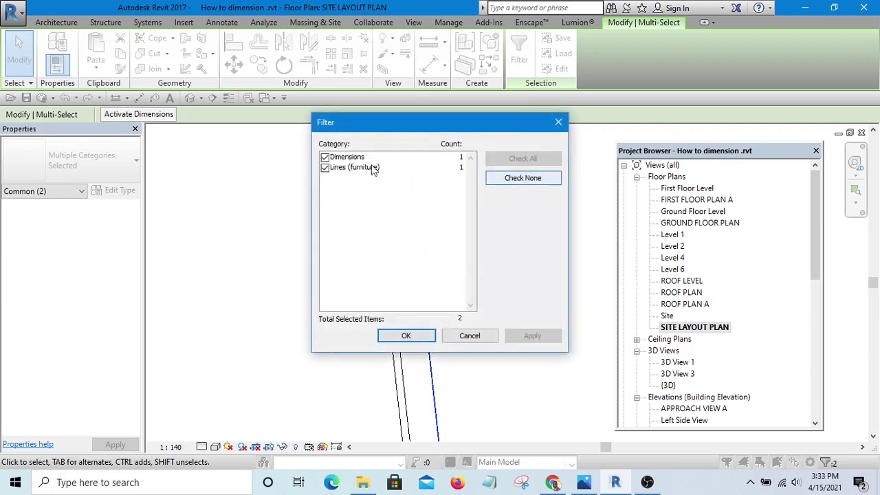
{"action": "left_click", "coordinate": [325, 156]}
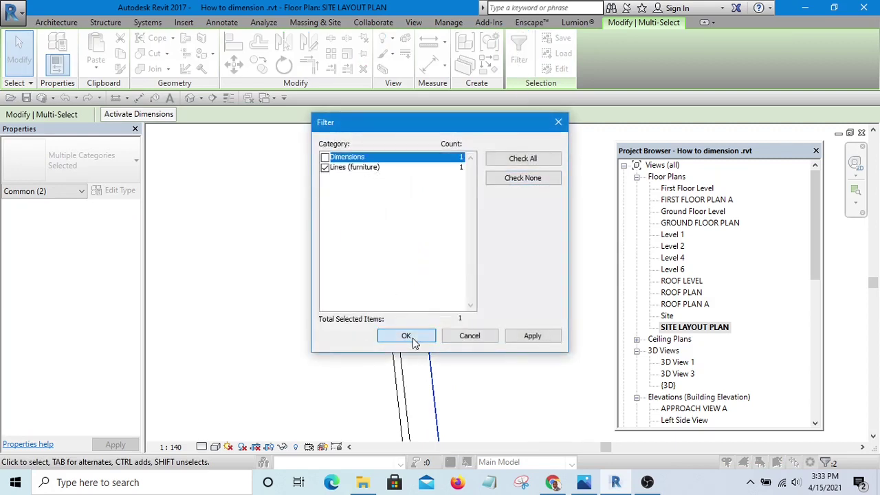
{"action": "left_click", "coordinate": [408, 335]}
{"action": "left_click", "coordinate": [433, 293]}
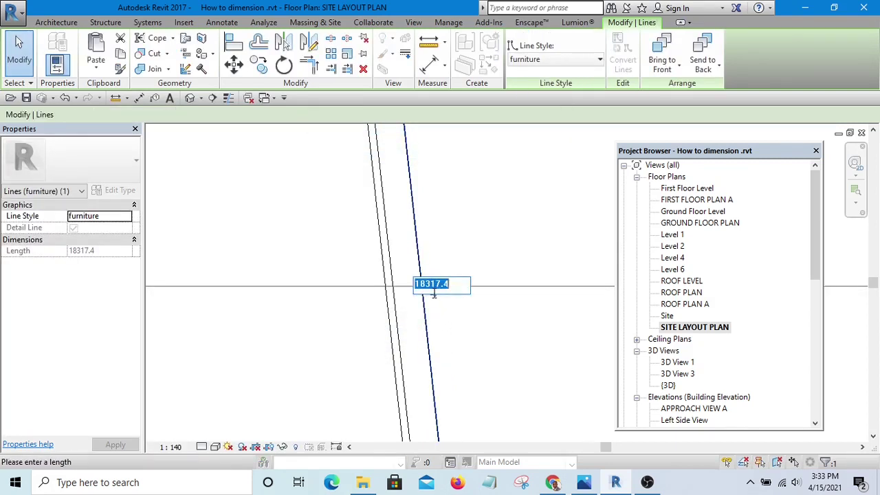
{"action": "left_click_drag", "start_coordinate": [431, 289], "coordinate": [530, 289]}
{"action": "type", "text": "00"}
{"action": "key", "text": "Return"}
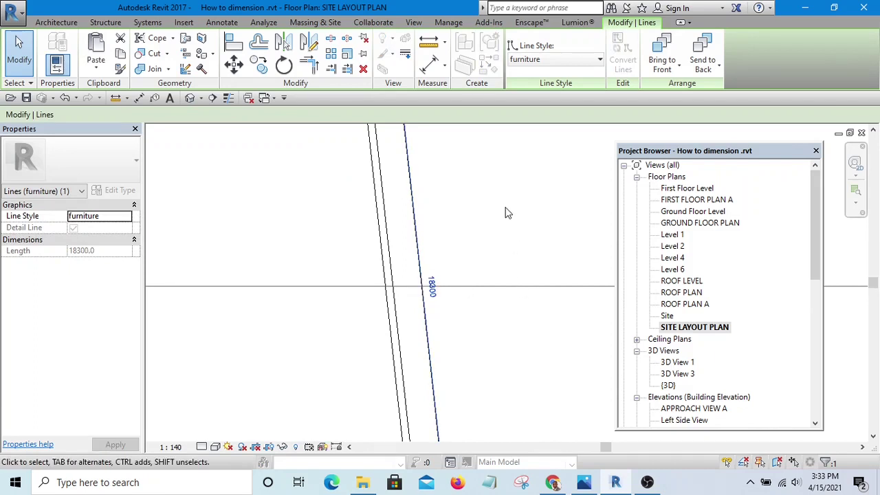
{"action": "key", "text": "Escape"}
Step: Select the lower detail line with its dimension, filter out the dimension, and set the line's length to 17150
{"action": "scroll", "coordinate": [536, 314], "scroll_direction": "down", "scroll_amount": 5}
{"action": "scroll", "coordinate": [482, 323], "scroll_direction": "up", "scroll_amount": 8}
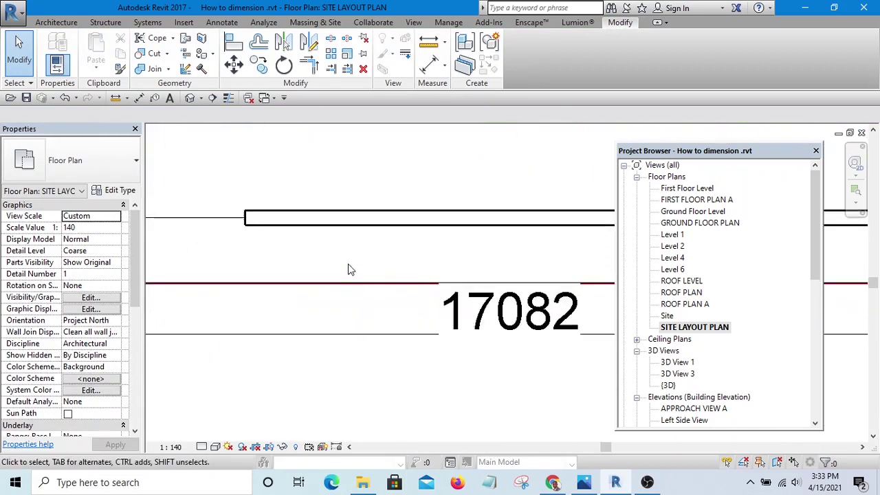
{"action": "left_click_drag", "start_coordinate": [348, 263], "coordinate": [317, 303]}
{"action": "scroll", "coordinate": [317, 303], "scroll_direction": "down", "scroll_amount": 3}
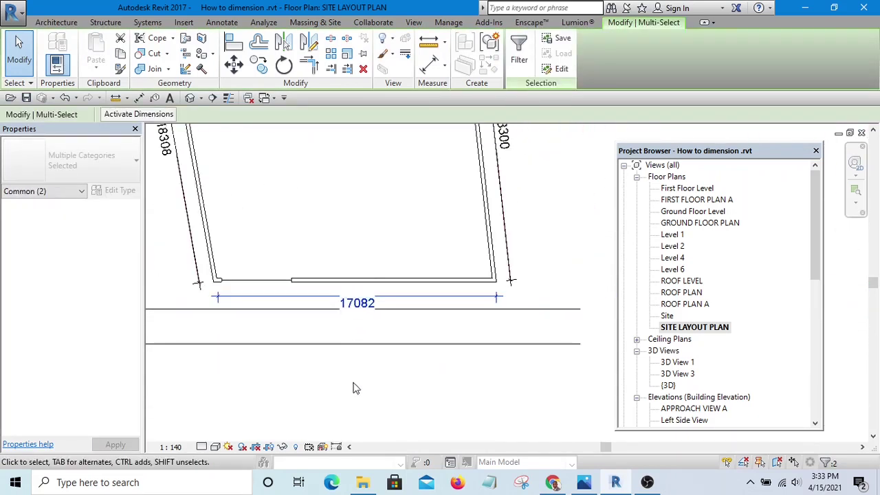
{"action": "left_click", "coordinate": [520, 50]}
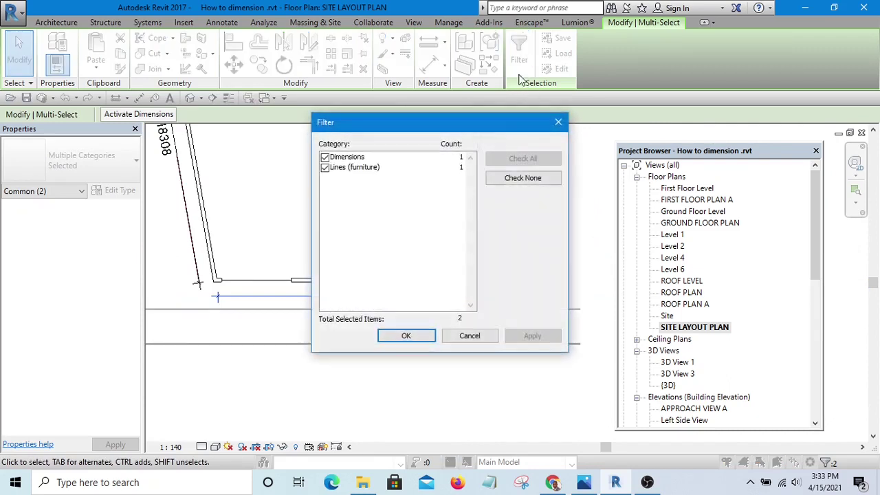
{"action": "left_click", "coordinate": [326, 157]}
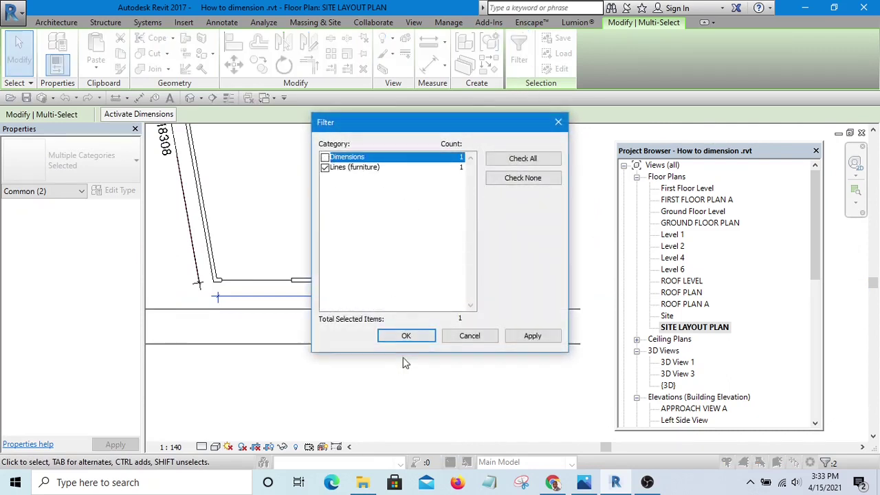
{"action": "left_click", "coordinate": [407, 335]}
{"action": "scroll", "coordinate": [372, 349], "scroll_direction": "up", "scroll_amount": 5}
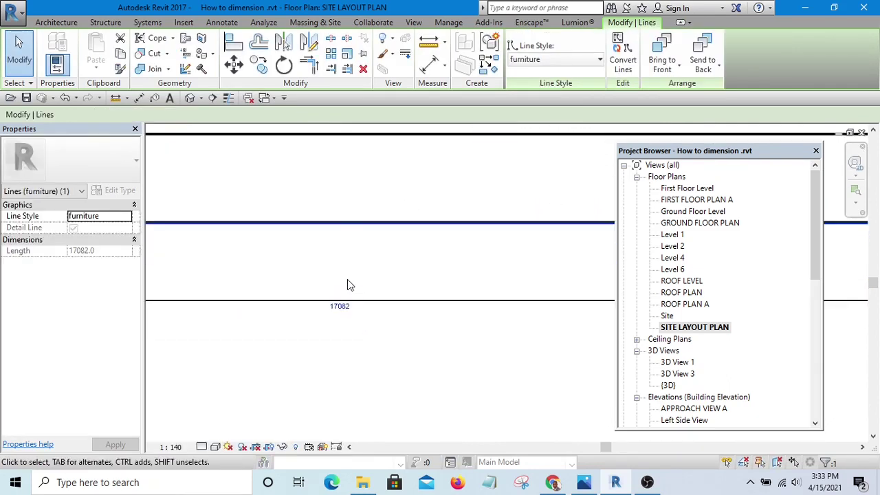
{"action": "left_click", "coordinate": [340, 307]}
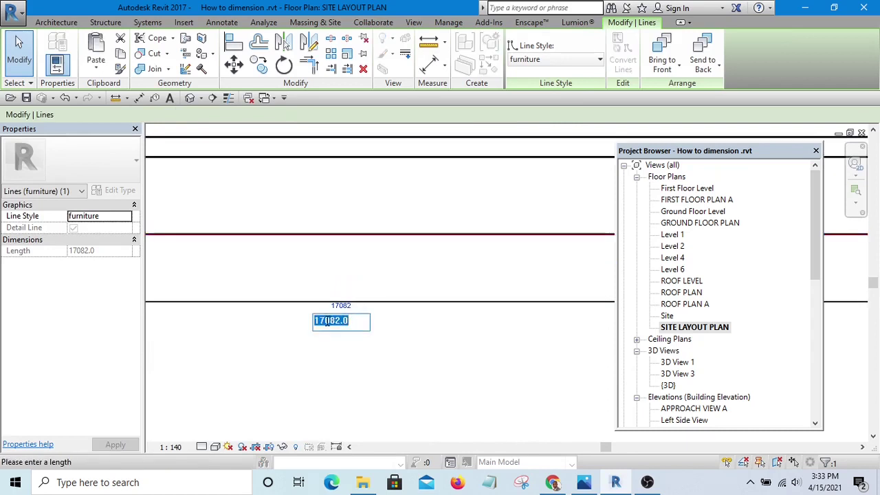
{"action": "left_click_drag", "start_coordinate": [325, 322], "coordinate": [463, 315]}
{"action": "type", "text": "150"}
{"action": "key", "text": "Return"}
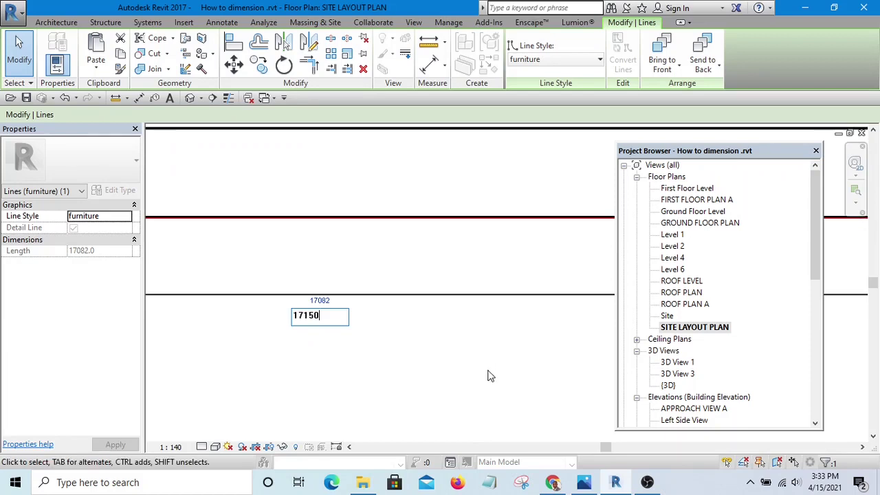
{"action": "scroll", "coordinate": [451, 389], "scroll_direction": "down", "scroll_amount": 4}
{"action": "scroll", "coordinate": [417, 401], "scroll_direction": "down", "scroll_amount": 3}
{"action": "left_click", "coordinate": [348, 391]}
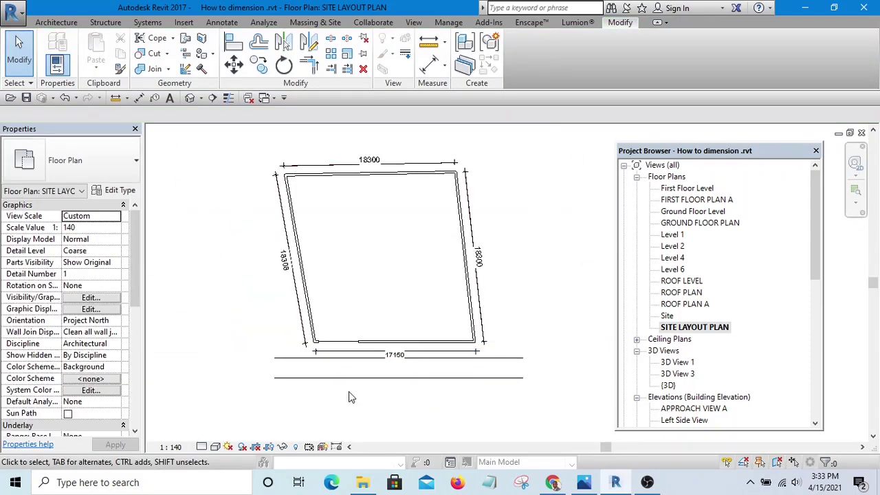
Step: Select the left detail line with its dimension, keep only the line in the filter, and set its length to 18300
{"action": "scroll", "coordinate": [298, 253], "scroll_direction": "up", "scroll_amount": 5}
{"action": "scroll", "coordinate": [297, 249], "scroll_direction": "up", "scroll_amount": 1}
{"action": "middle_click_drag", "start_coordinate": [313, 205], "coordinate": [320, 255]}
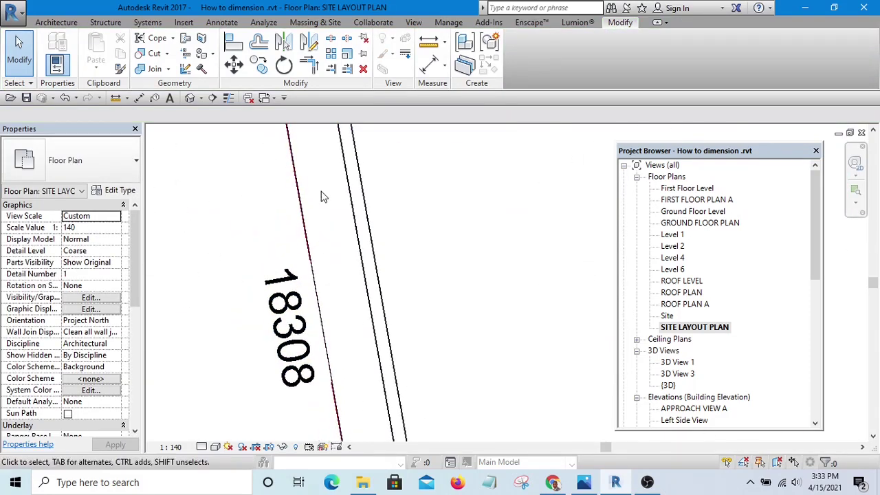
{"action": "left_click_drag", "start_coordinate": [321, 187], "coordinate": [255, 230]}
{"action": "scroll", "coordinate": [255, 229], "scroll_direction": "down", "scroll_amount": 2}
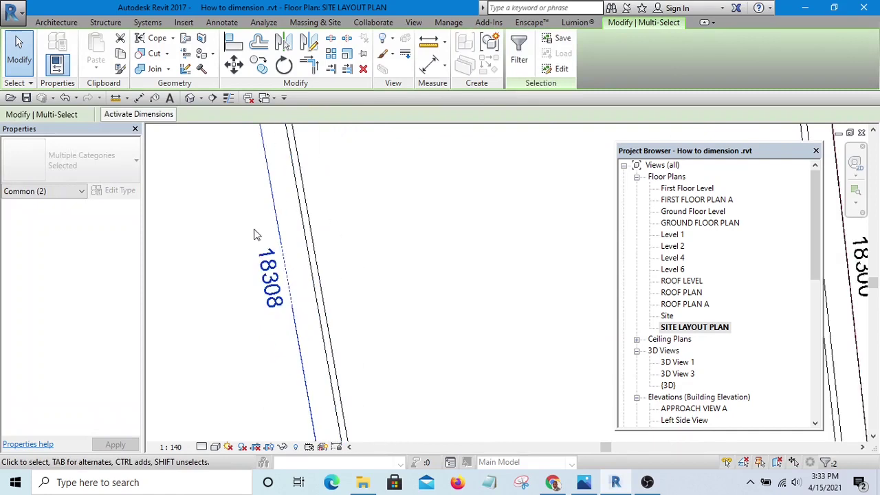
{"action": "left_click", "coordinate": [519, 49]}
{"action": "left_click", "coordinate": [509, 181]}
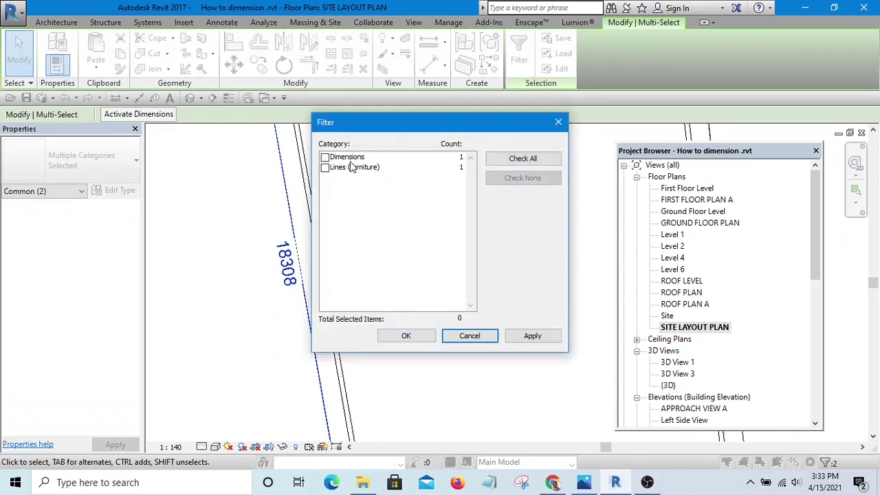
{"action": "left_click", "coordinate": [326, 167]}
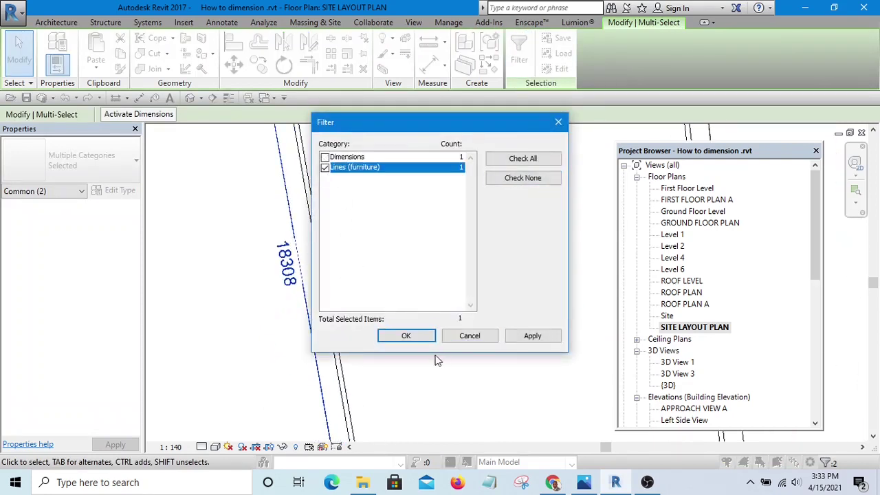
{"action": "left_click", "coordinate": [405, 335]}
{"action": "scroll", "coordinate": [281, 275], "scroll_direction": "up", "scroll_amount": 2}
{"action": "left_click", "coordinate": [280, 272]}
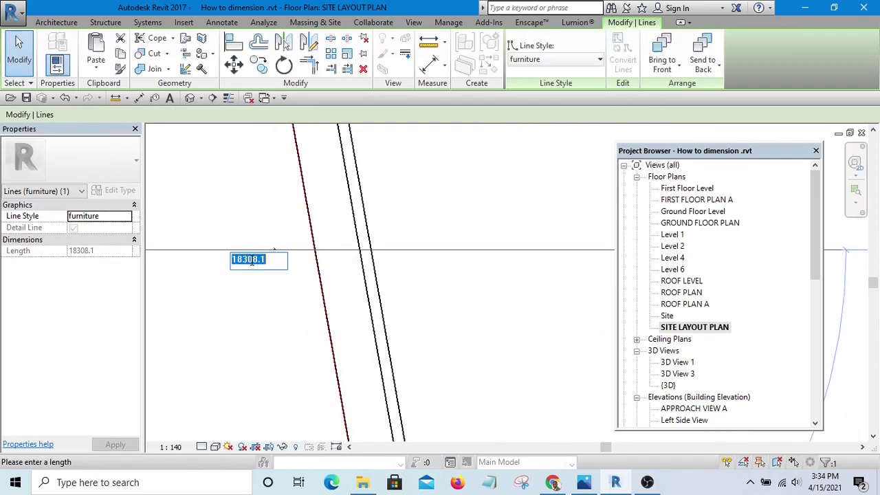
{"action": "left_click_drag", "start_coordinate": [249, 259], "coordinate": [287, 260]}
{"action": "type", "text": "00"}
{"action": "key", "text": "Return"}
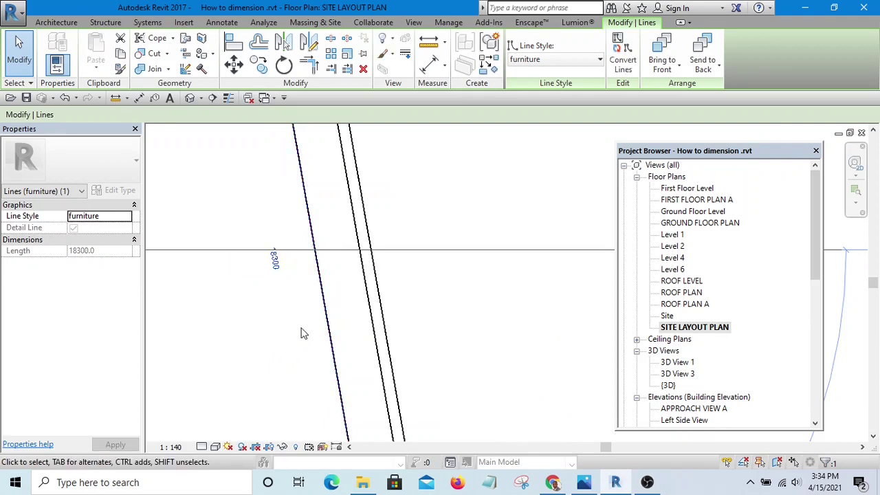
{"action": "scroll", "coordinate": [268, 202], "scroll_direction": "down", "scroll_amount": 4}
{"action": "key", "text": "Escape"}
Step: Examine the length dimensions along all four sides of the fence on the site layout plan
{"action": "scroll", "coordinate": [335, 187], "scroll_direction": "down", "scroll_amount": 2}
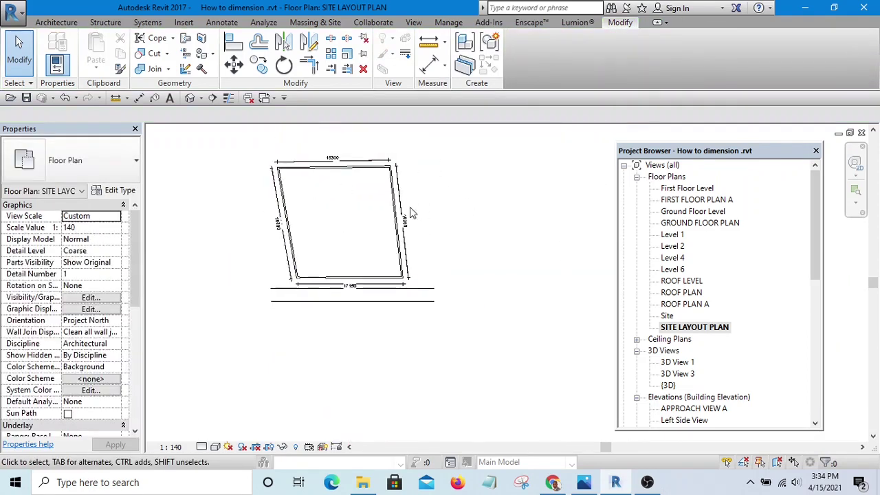
{"action": "scroll", "coordinate": [408, 210], "scroll_direction": "up", "scroll_amount": 4}
{"action": "scroll", "coordinate": [442, 177], "scroll_direction": "down", "scroll_amount": 4}
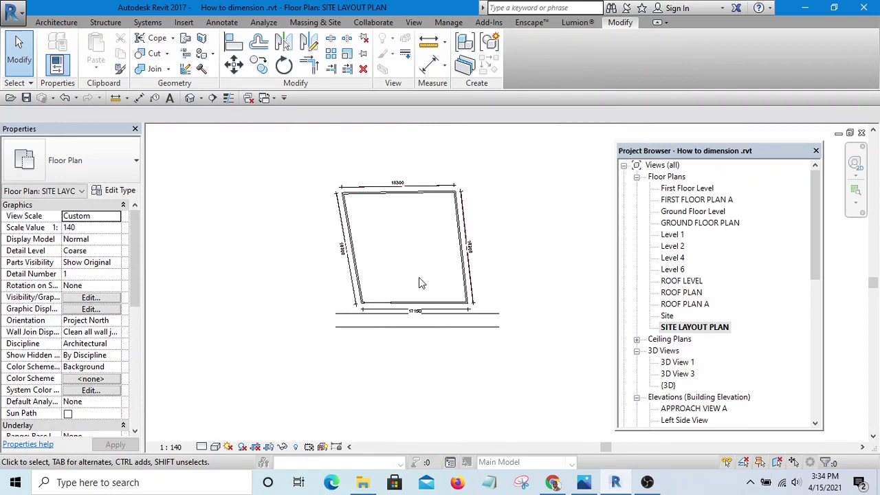
{"action": "scroll", "coordinate": [418, 302], "scroll_direction": "up", "scroll_amount": 5}
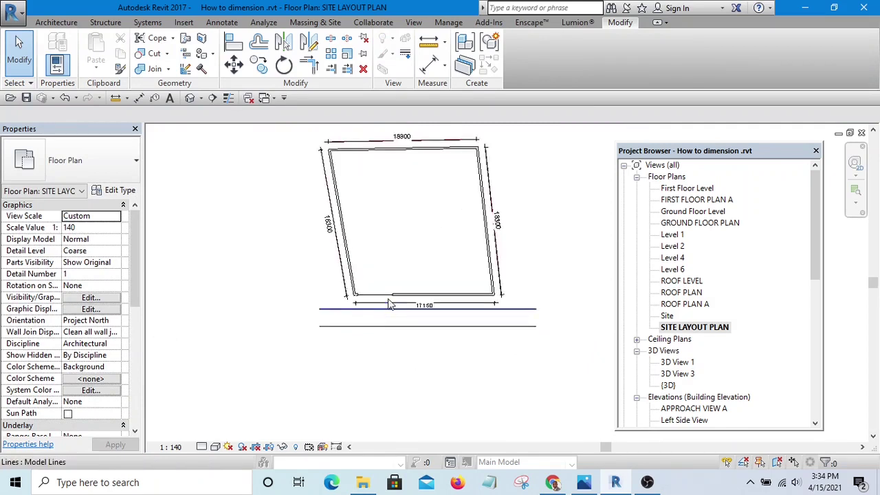
{"action": "middle_click_drag", "start_coordinate": [418, 303], "coordinate": [358, 389]}
{"action": "scroll", "coordinate": [362, 332], "scroll_direction": "down", "scroll_amount": 3}
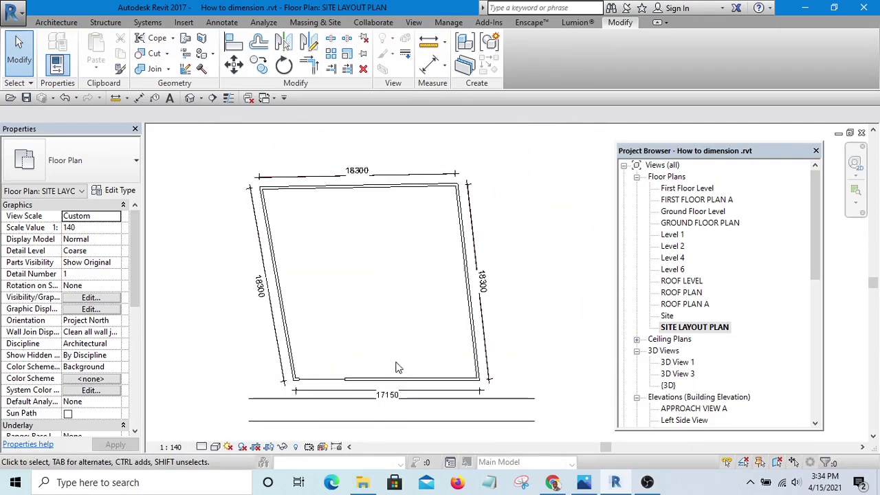
{"action": "middle_click_drag", "start_coordinate": [406, 372], "coordinate": [417, 363]}
{"action": "scroll", "coordinate": [381, 368], "scroll_direction": "up", "scroll_amount": 2}
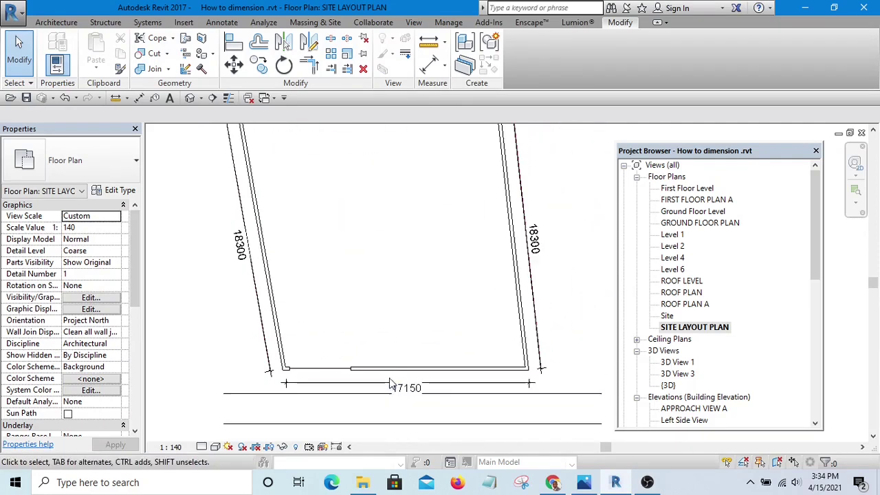
{"action": "scroll", "coordinate": [378, 357], "scroll_direction": "down", "scroll_amount": 3}
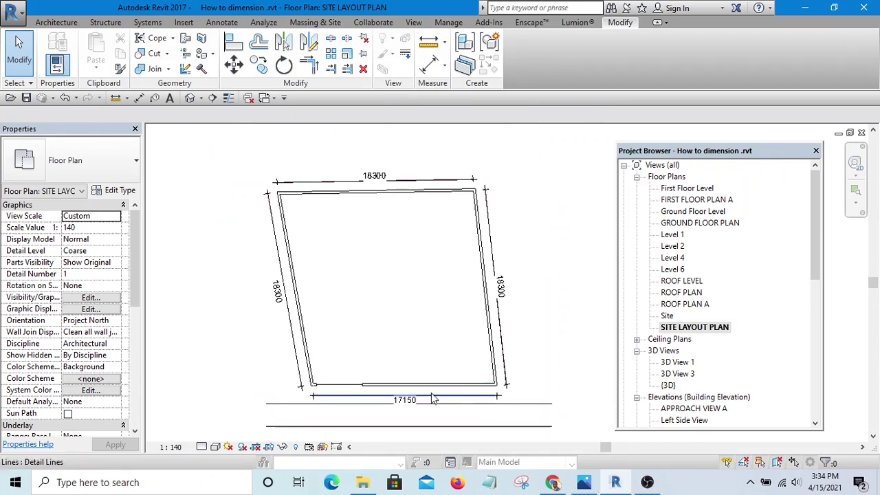
{"action": "middle_click_drag", "start_coordinate": [411, 386], "coordinate": [418, 377]}
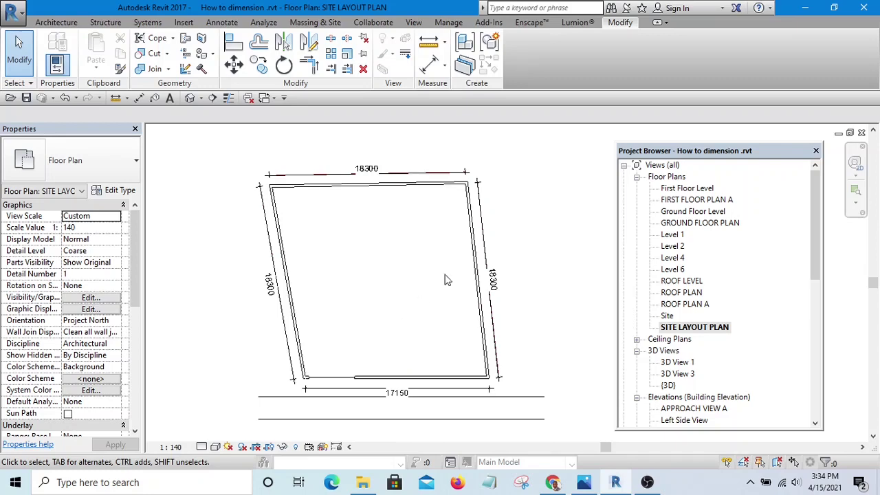
{"action": "scroll", "coordinate": [546, 285], "scroll_direction": "up", "scroll_amount": 3}
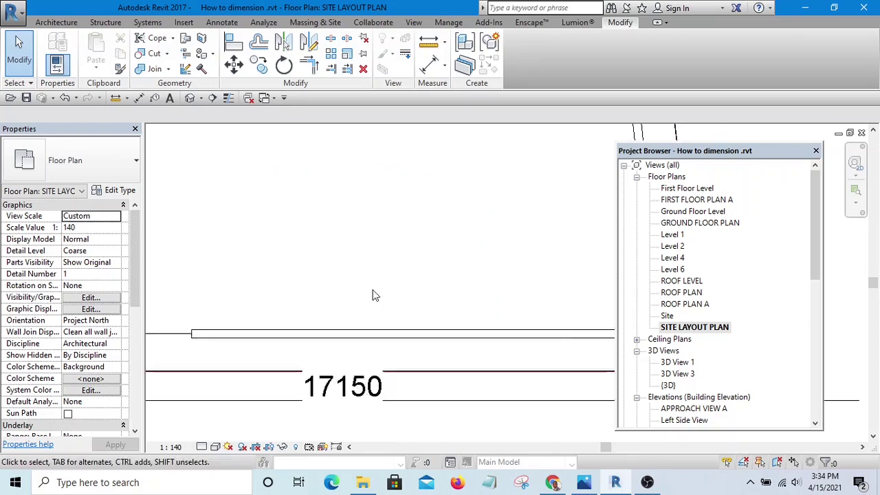
{"action": "scroll", "coordinate": [369, 293], "scroll_direction": "down", "scroll_amount": 3}
{"action": "middle_click_drag", "start_coordinate": [491, 286], "coordinate": [489, 309]}
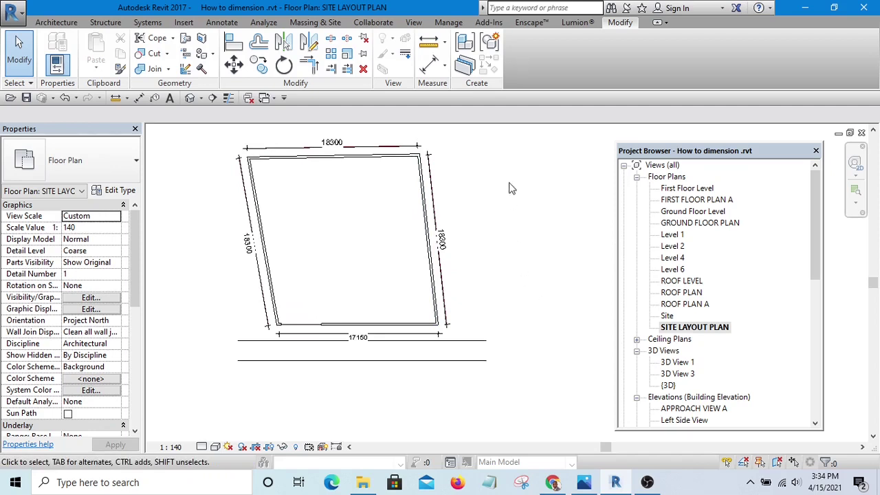
{"action": "middle_click_drag", "start_coordinate": [511, 199], "coordinate": [516, 214]}
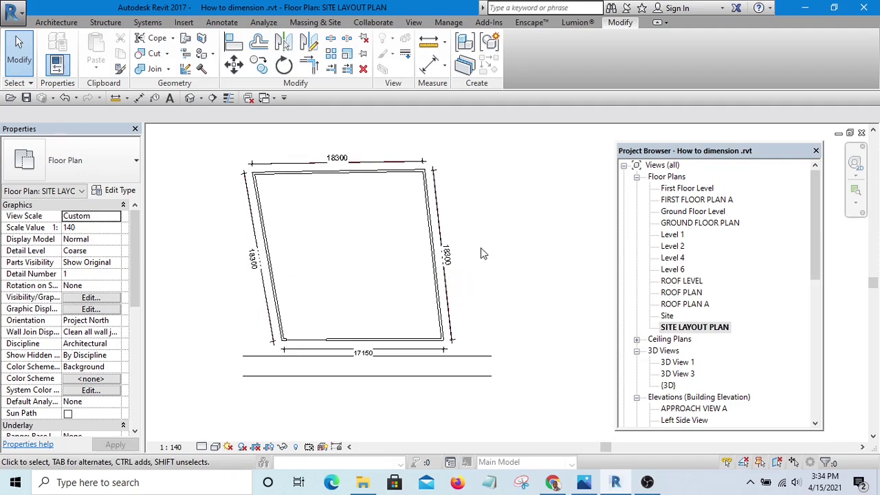
{"action": "middle_click_drag", "start_coordinate": [489, 244], "coordinate": [495, 279]}
{"action": "scroll", "coordinate": [433, 307], "scroll_direction": "up", "scroll_amount": 6}
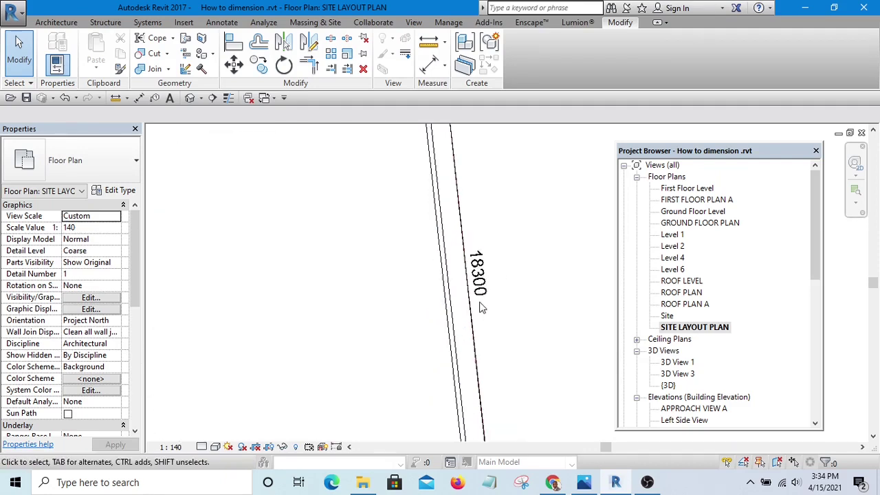
{"action": "scroll", "coordinate": [466, 277], "scroll_direction": "down", "scroll_amount": 5}
{"action": "scroll", "coordinate": [462, 276], "scroll_direction": "down", "scroll_amount": 3}
{"action": "middle_click_drag", "start_coordinate": [524, 306], "coordinate": [497, 301]}
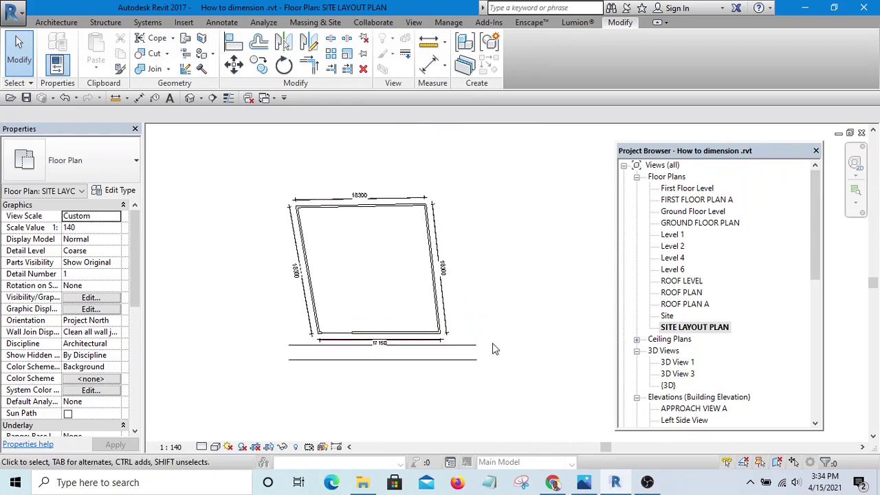